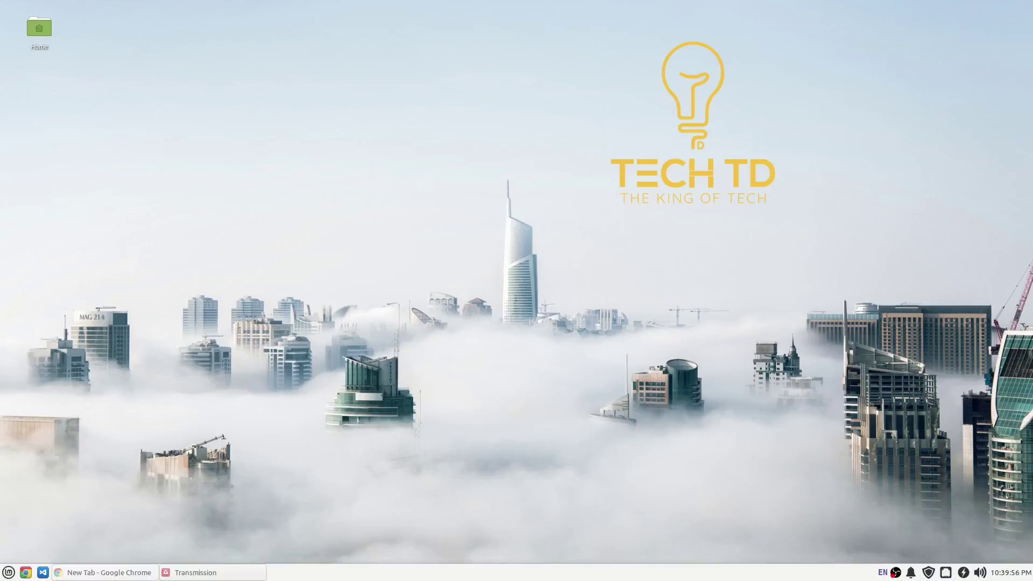
# Bring Chrome back to the desktop and load figma.com from the address bar
pyautogui.click(105, 573)
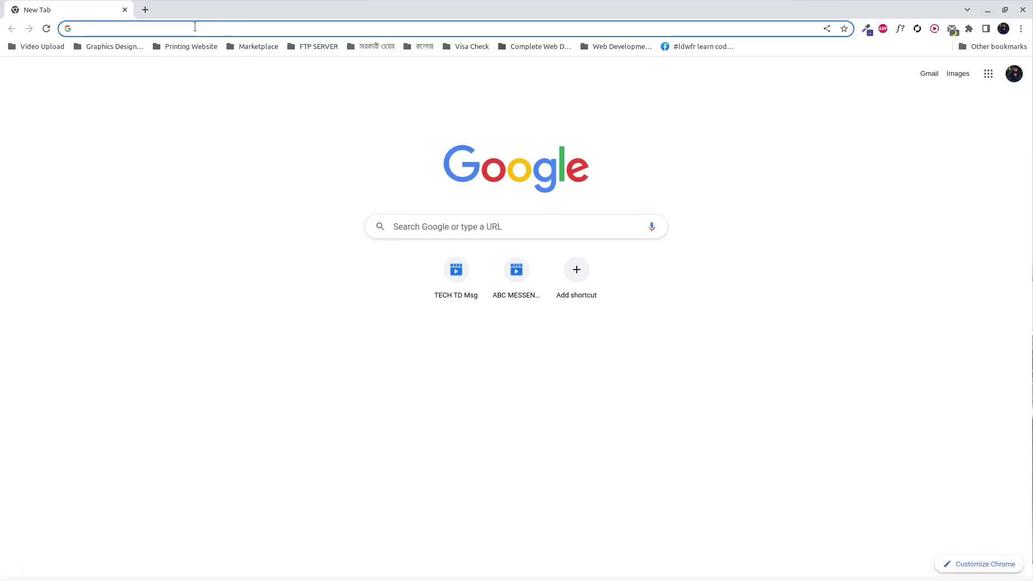
pyautogui.write('figma.com')
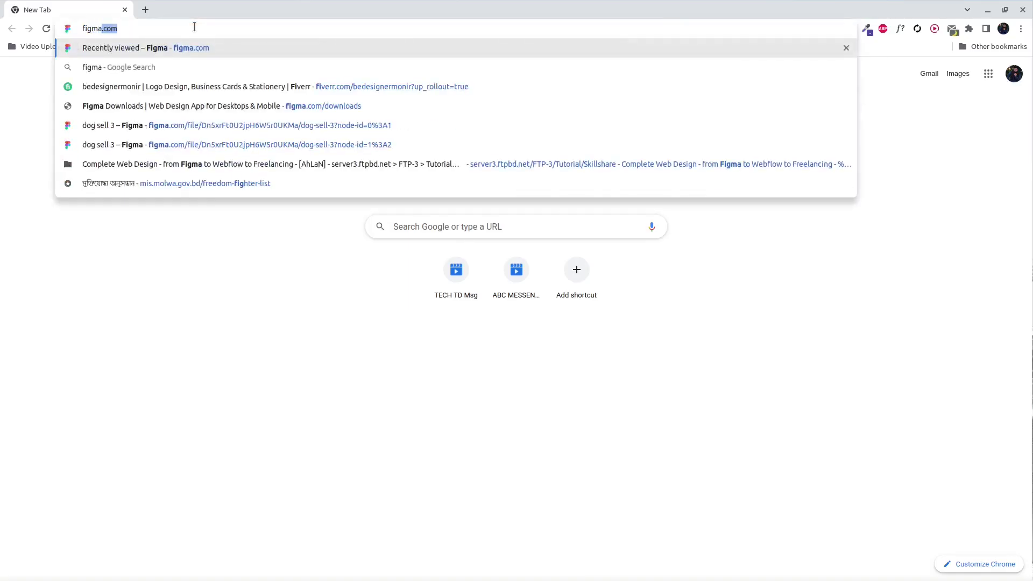
pyautogui.press('Return')
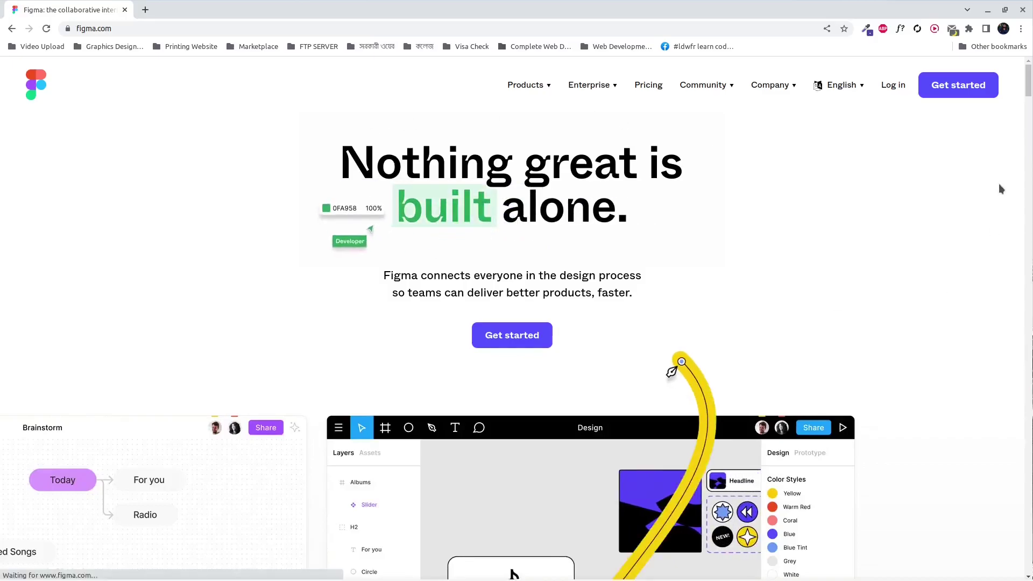
# Start a new Figma account via Get started, entering the sign-up email and a password
pyautogui.click(968, 93)
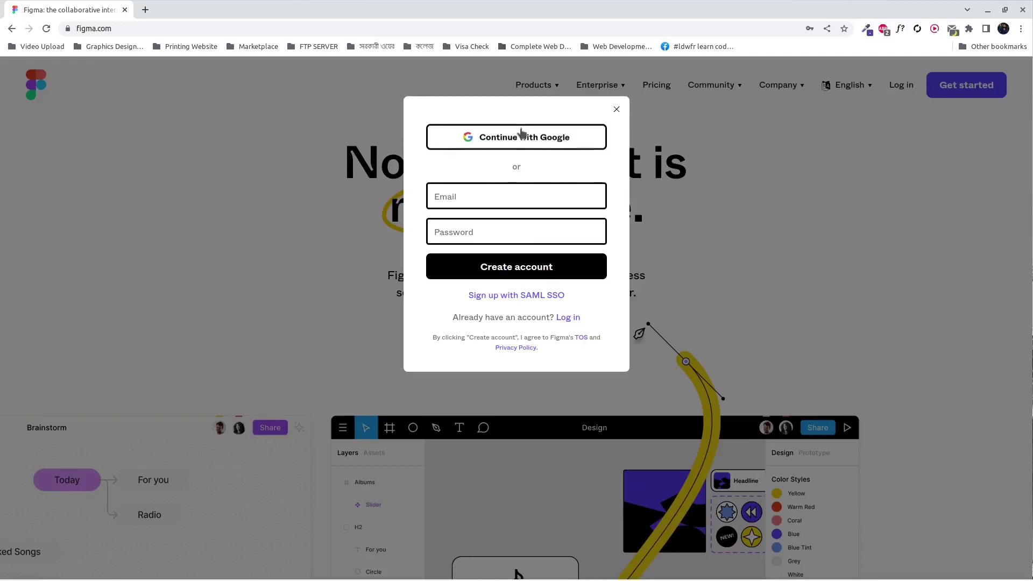
pyautogui.click(460, 195)
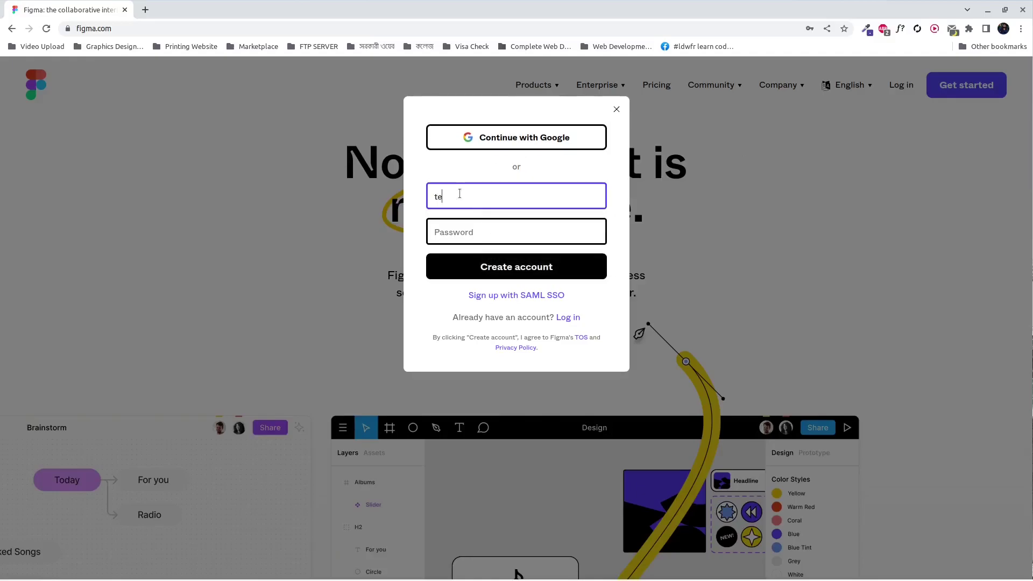
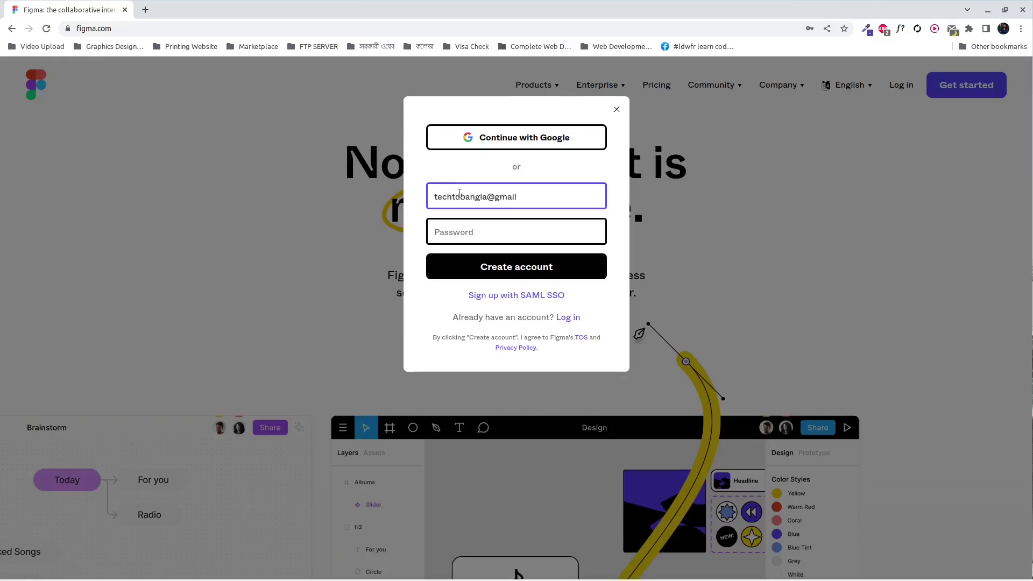
pyautogui.press('Tab')
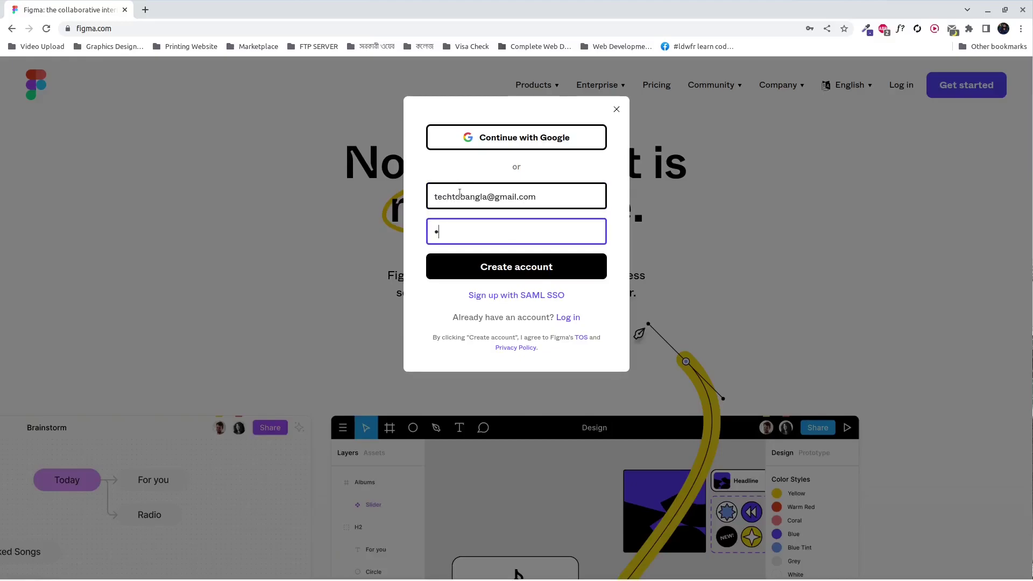
# Submit the email and password, save the login in Chrome, and enter a display name
pyautogui.click(533, 268)
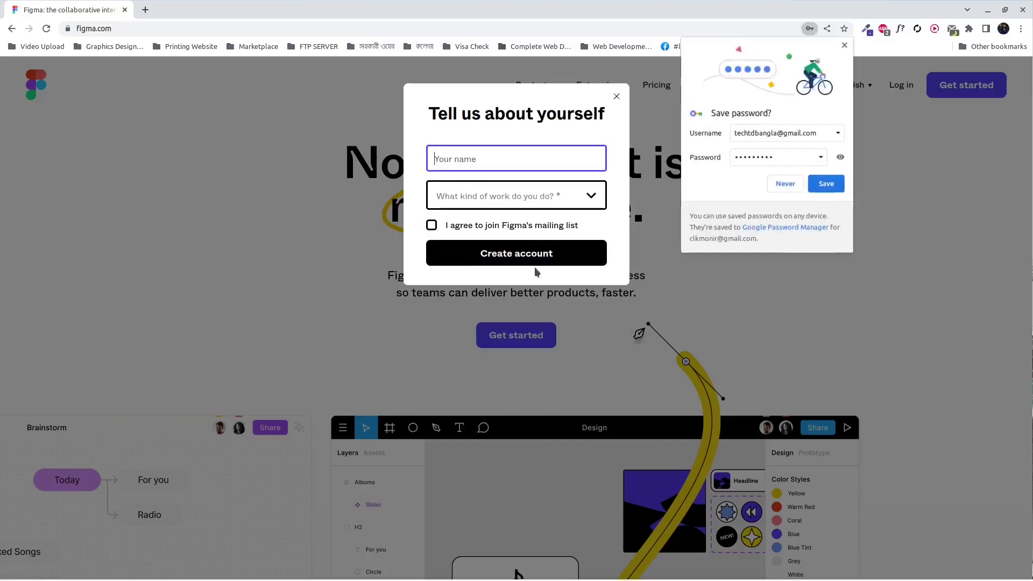
pyautogui.click(825, 184)
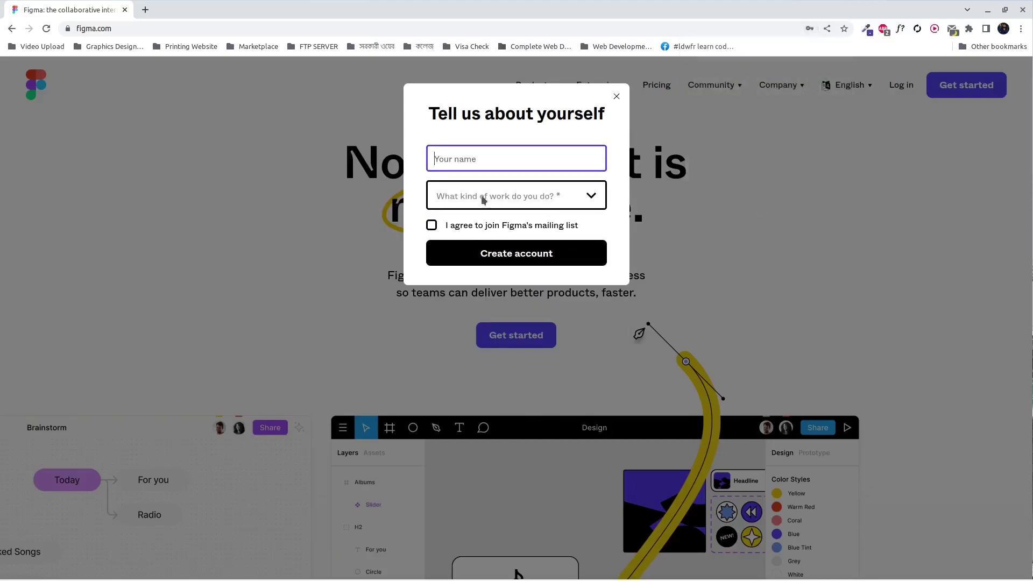
pyautogui.click(499, 152)
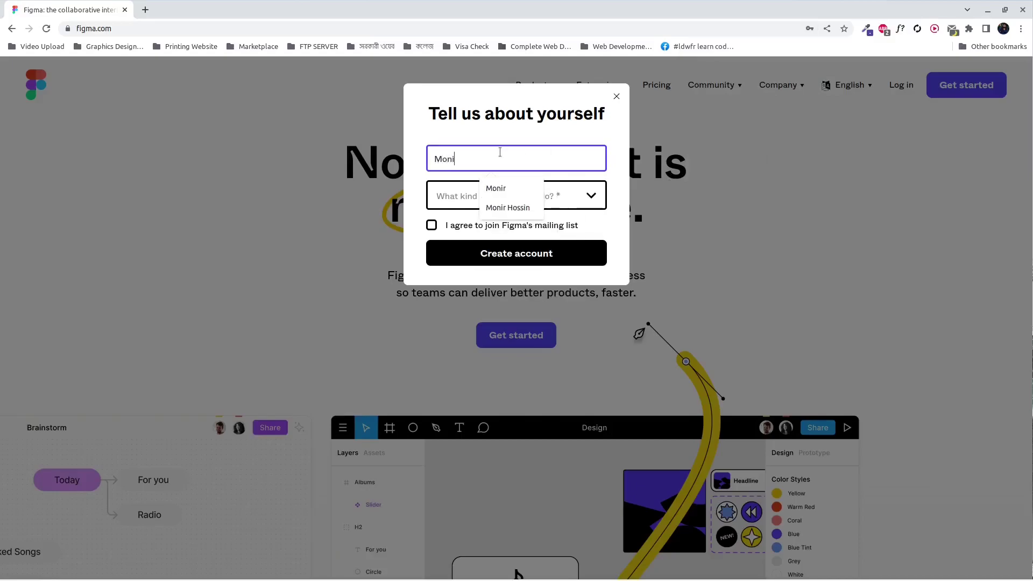
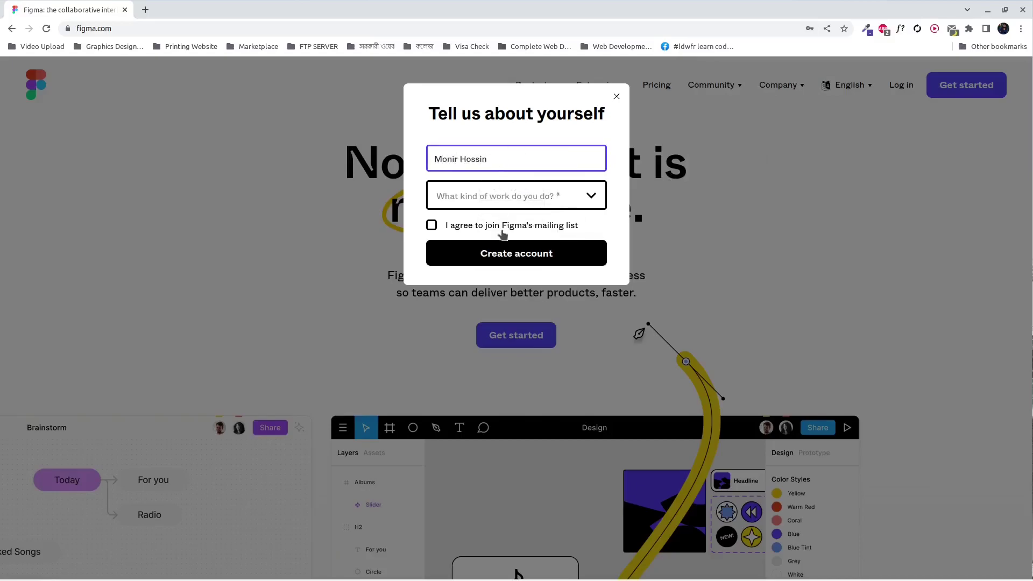
# Choose Design and For personal use, leave the mailing list unchecked, and create the account
pyautogui.click(573, 196)
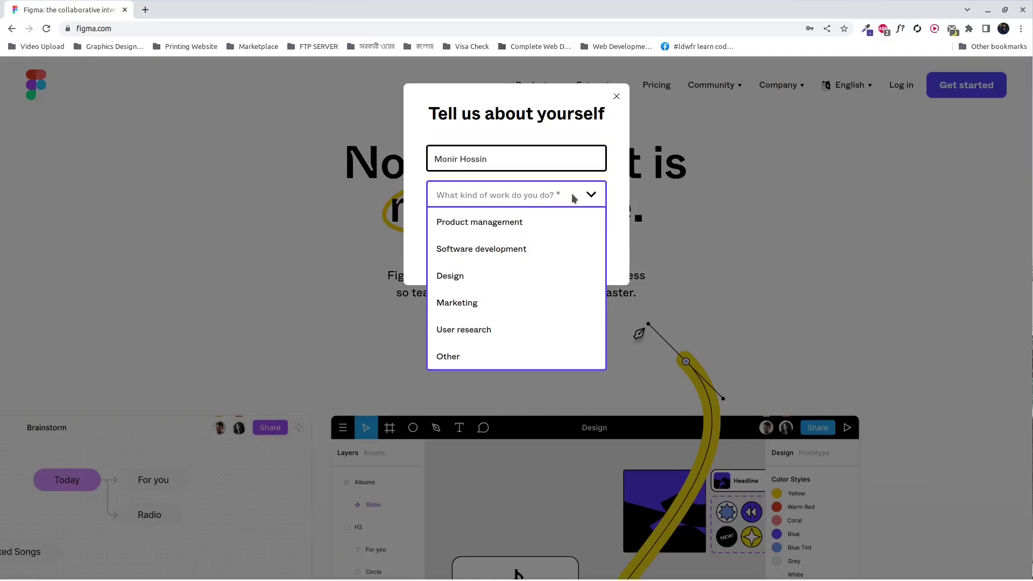
pyautogui.click(469, 279)
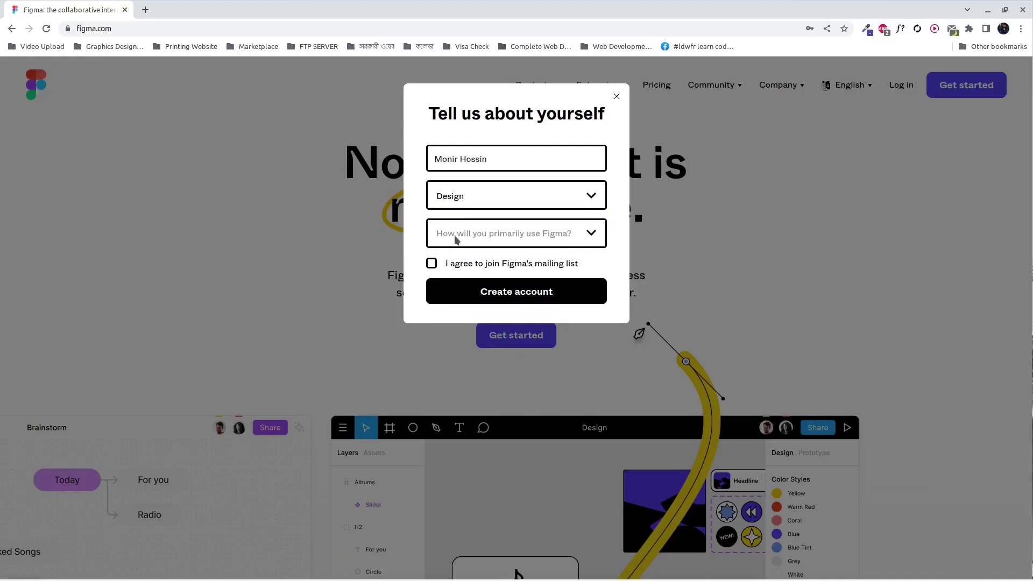
pyautogui.click(587, 234)
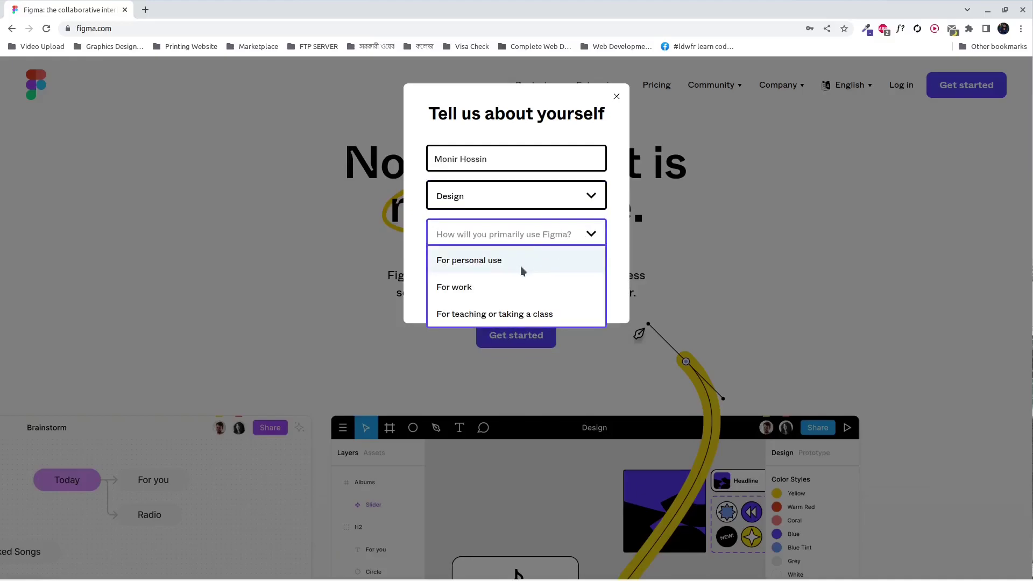
pyautogui.click(521, 267)
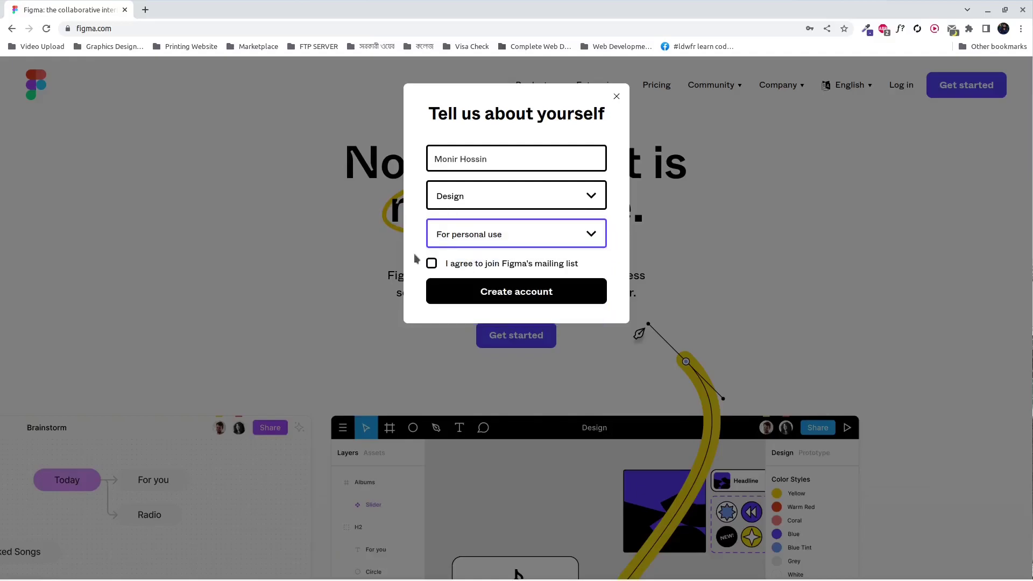
pyautogui.click(431, 264)
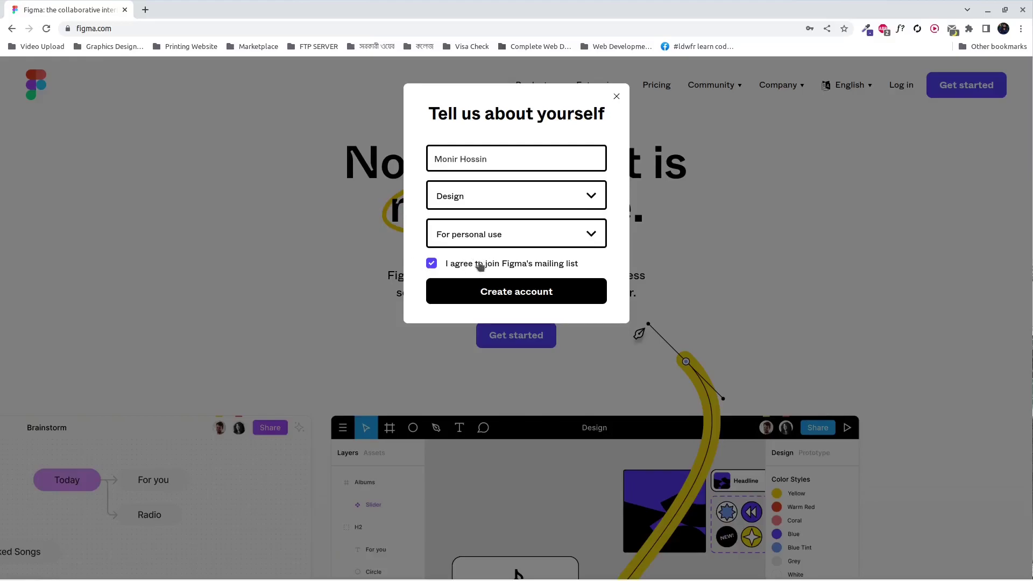
pyautogui.click(432, 264)
pyautogui.click(543, 297)
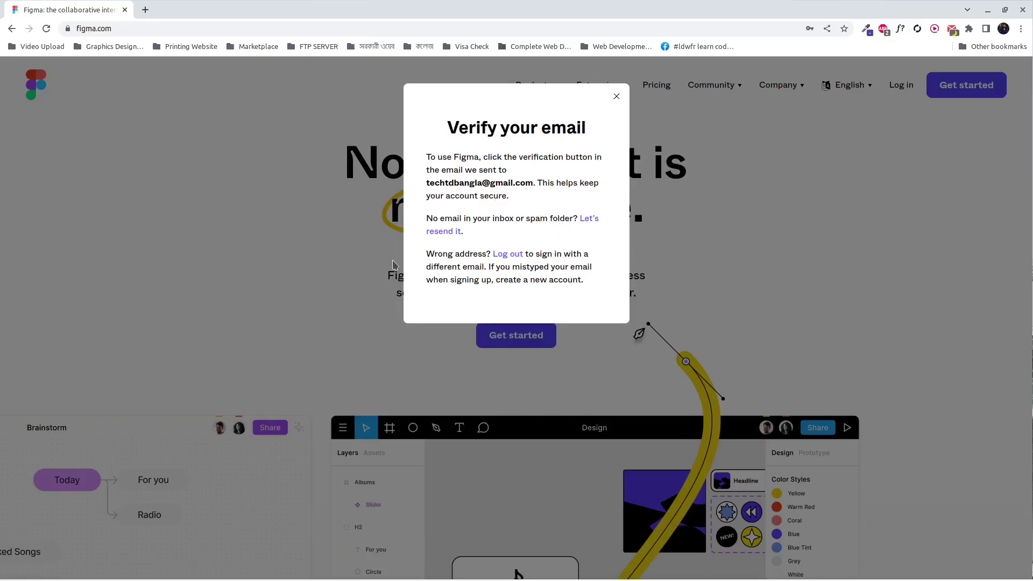
# Open gmail.com in a new tab and verify the address from Figma's verification email
pyautogui.click(145, 10)
pyautogui.write('gmail.com')
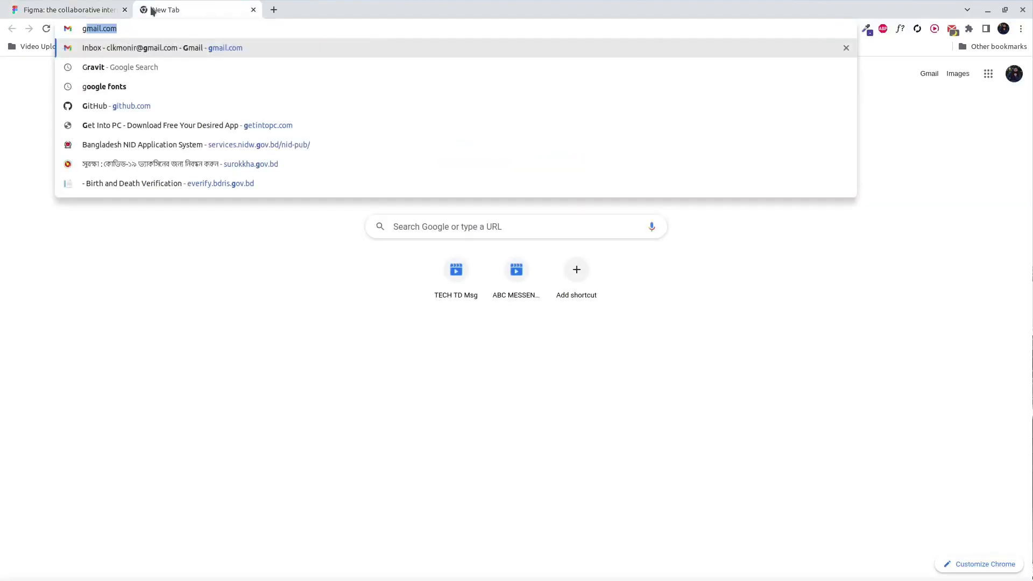
pyautogui.press('Return')
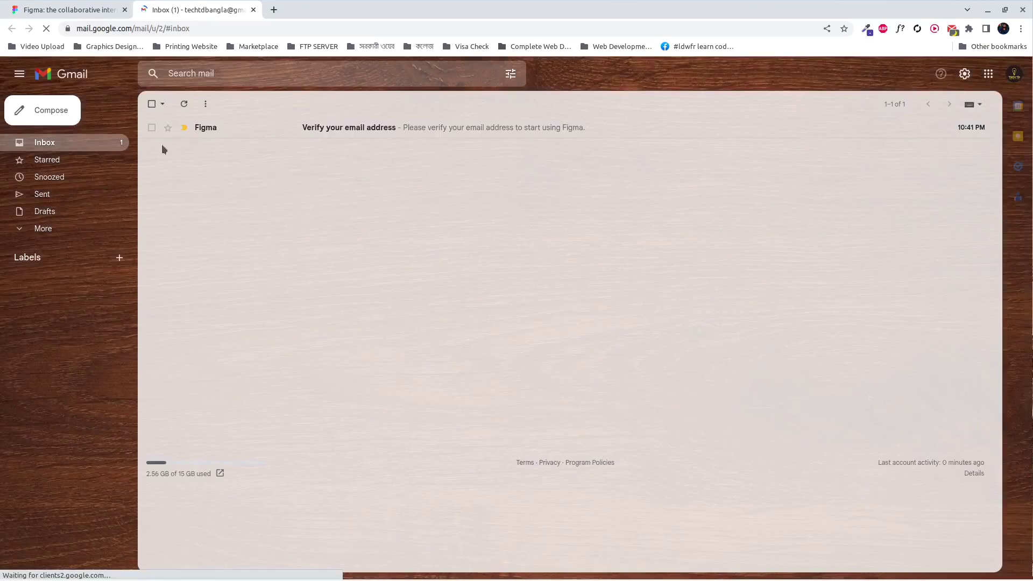
pyautogui.click(338, 129)
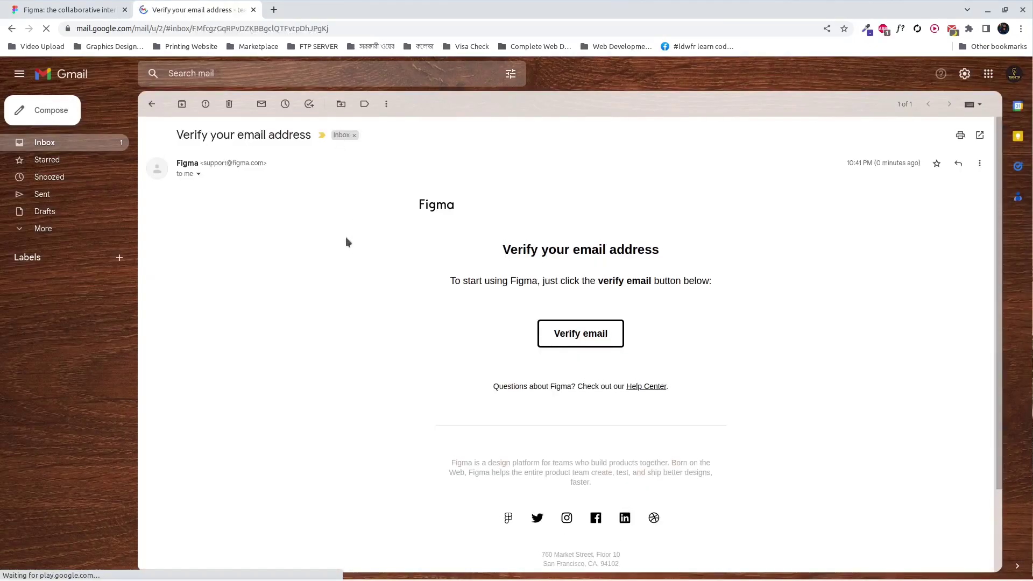
pyautogui.click(579, 337)
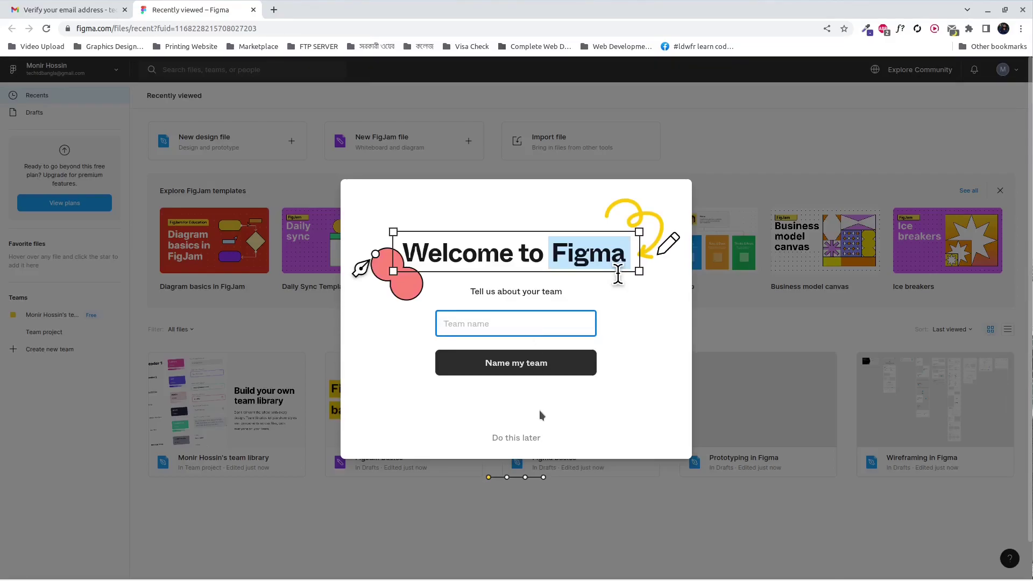
# Skip team naming with 'Do this later' and choose the free Starter plan
pyautogui.click(522, 442)
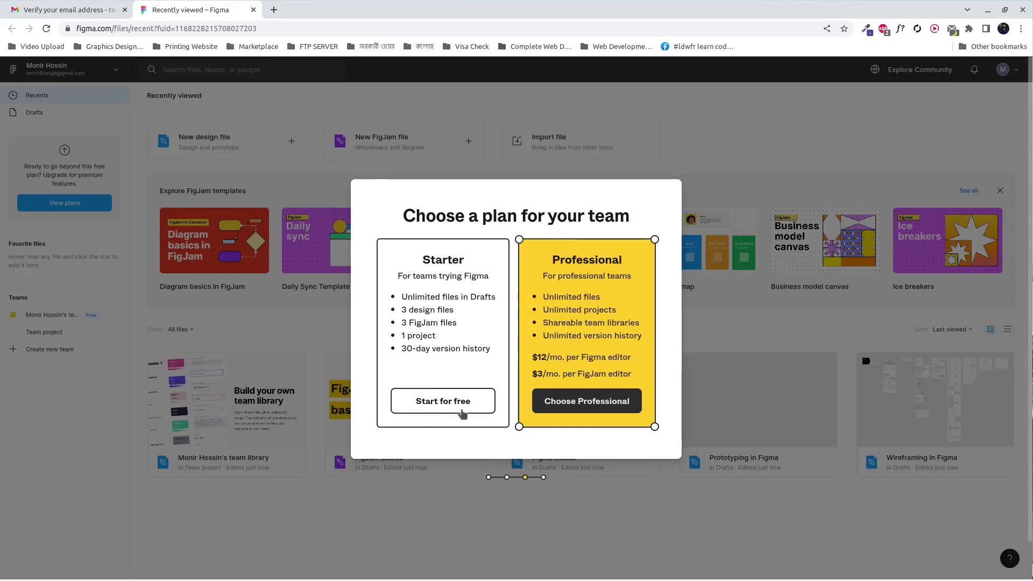
pyautogui.click(461, 404)
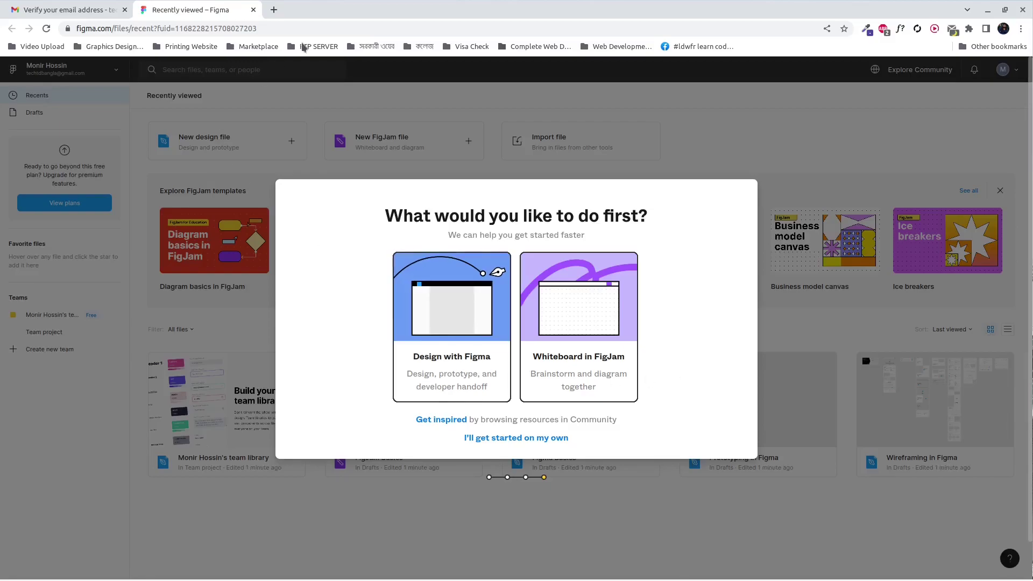
# Search Google Images for 'wireframing' in a new tab and preview the Balsamiq wireframe example
pyautogui.click(274, 10)
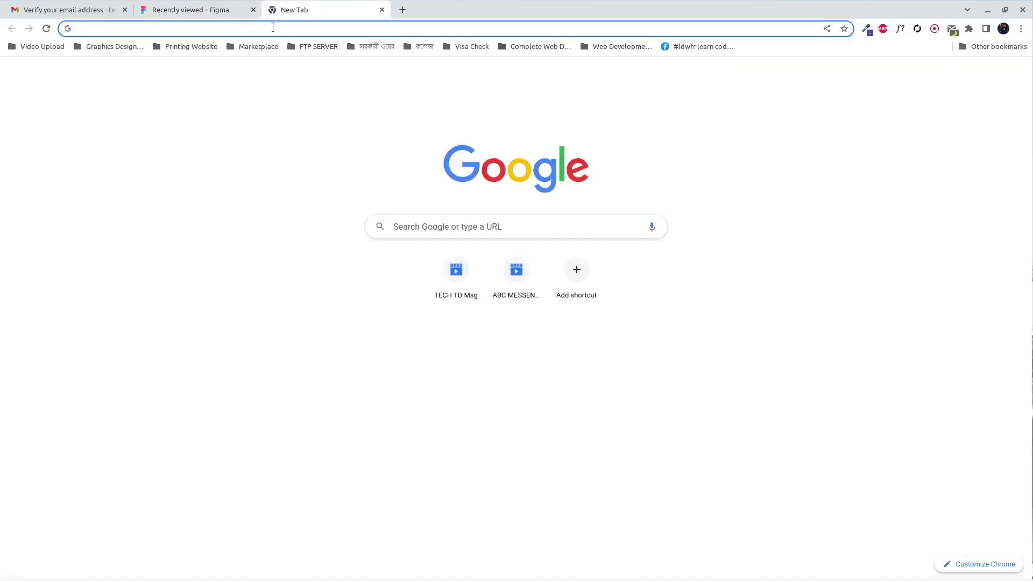
pyautogui.write('ware')
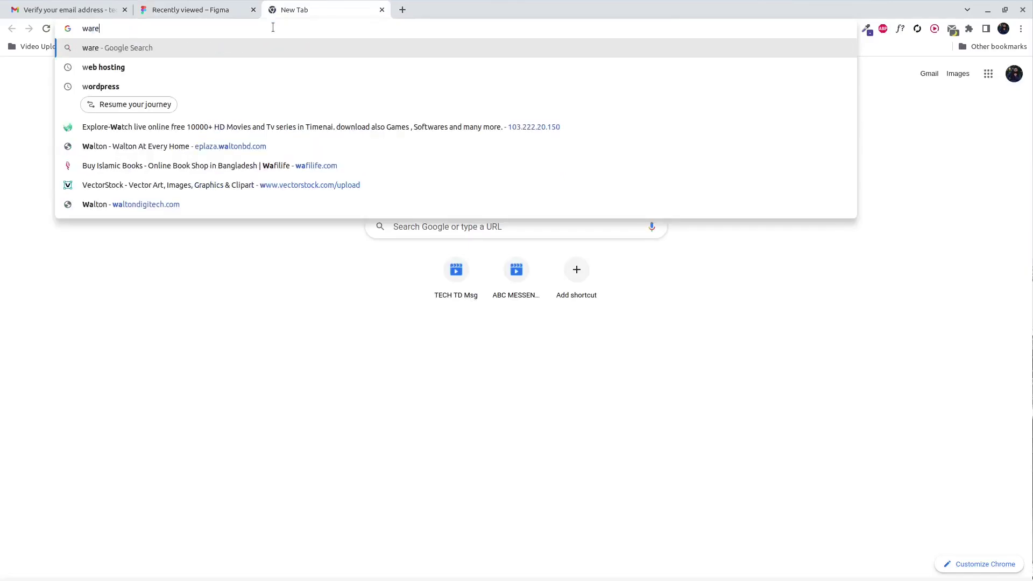
pyautogui.write('f')
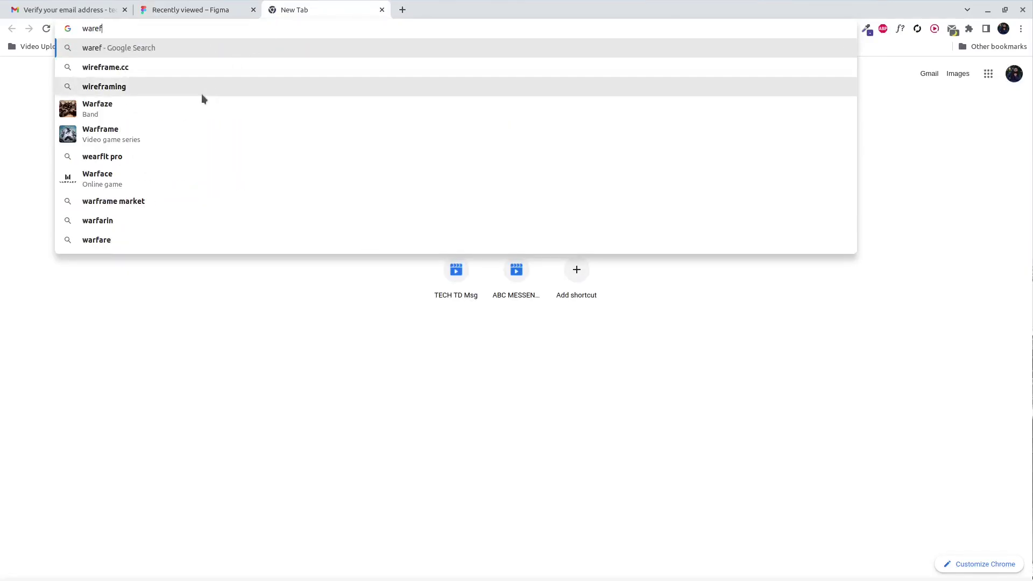
pyautogui.click(201, 93)
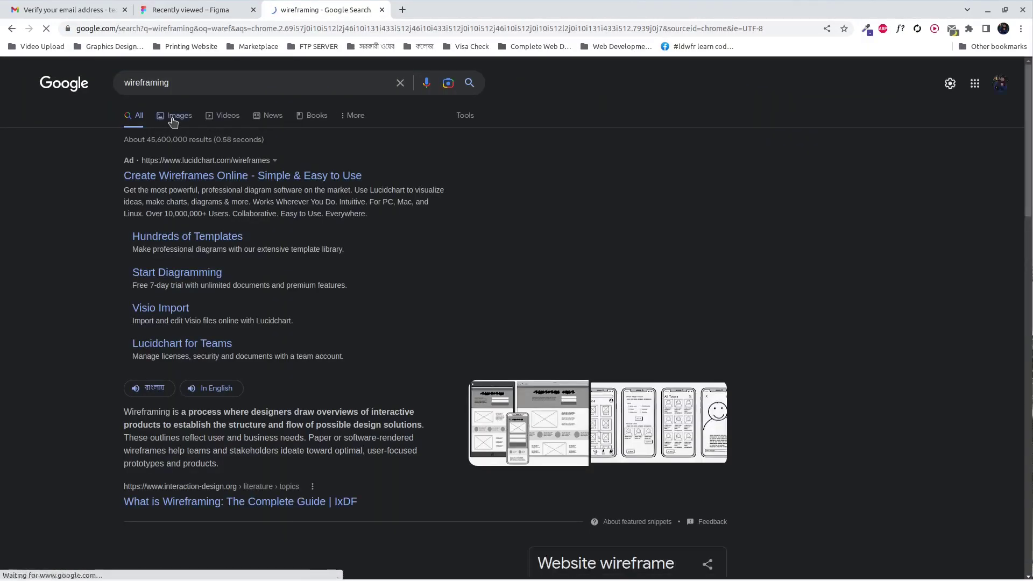
pyautogui.click(175, 119)
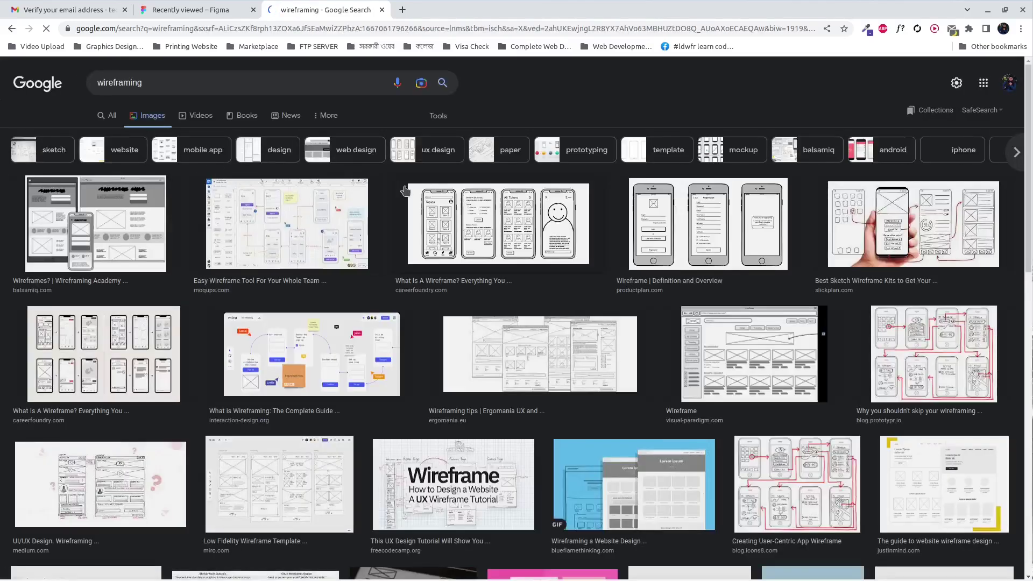
pyautogui.click(129, 224)
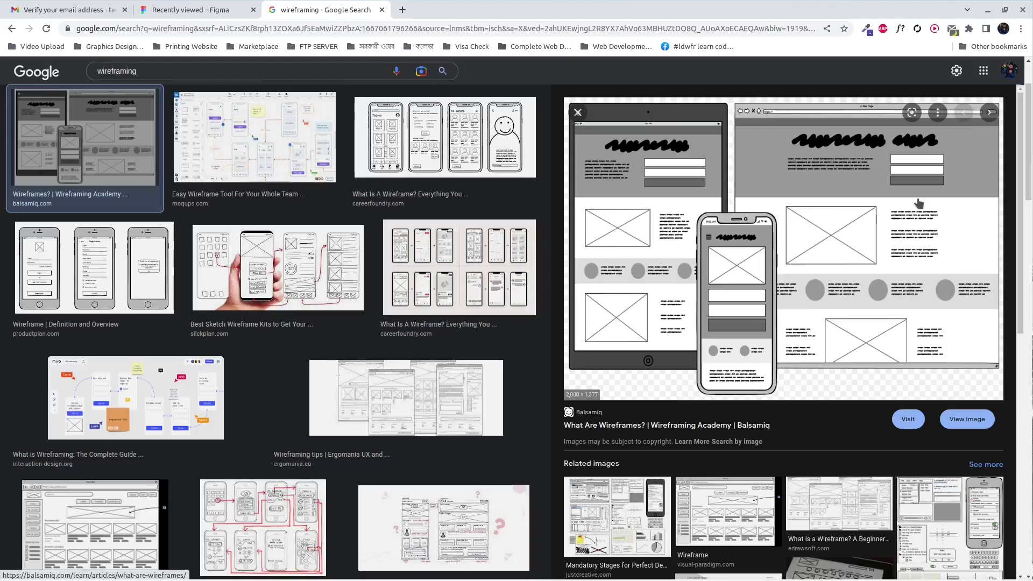
# Preview the hand-drawn Medium wireframe sketch, then return to the Figma tab
pyautogui.click(464, 540)
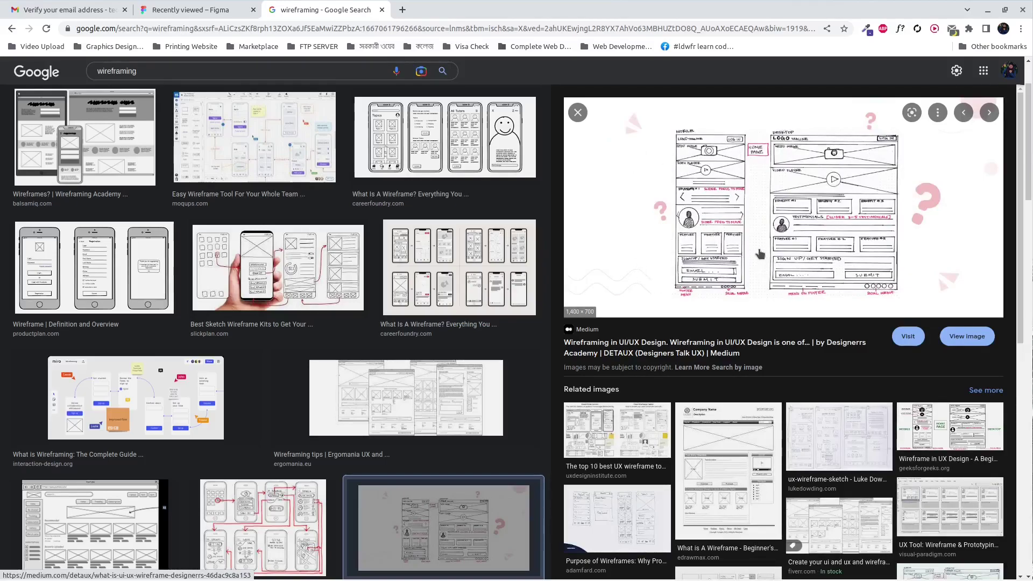
pyautogui.click(196, 11)
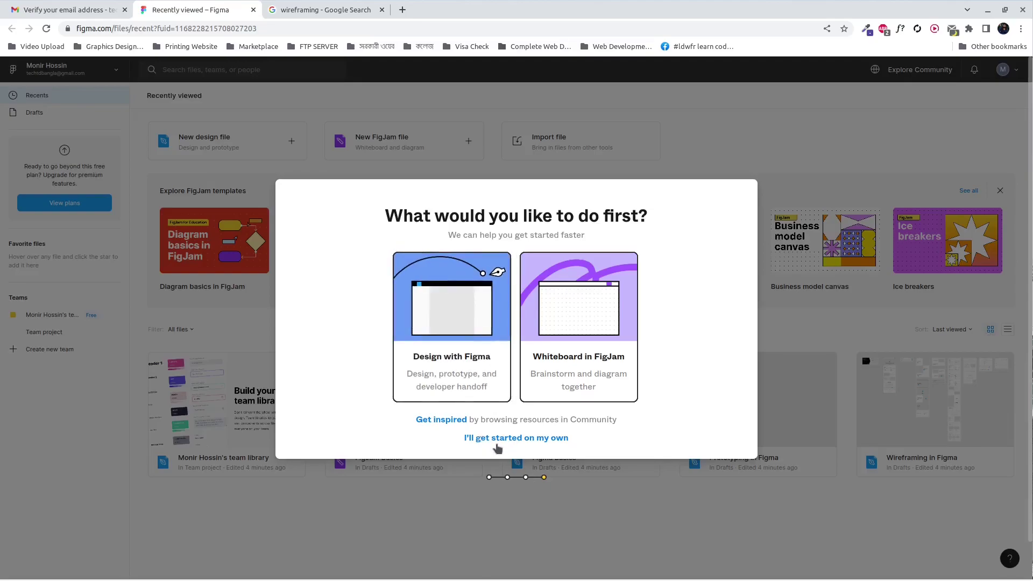
# Skip the getting-started choice and file browser tour, then open Internal profile from the avatar menu
pyautogui.click(523, 440)
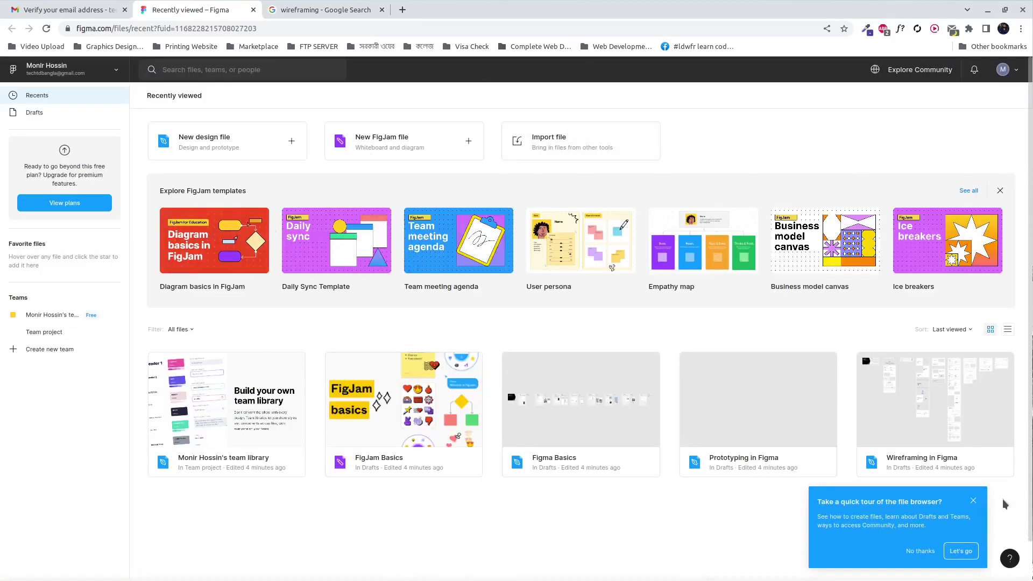
pyautogui.click(973, 500)
pyautogui.moveTo(214, 240)
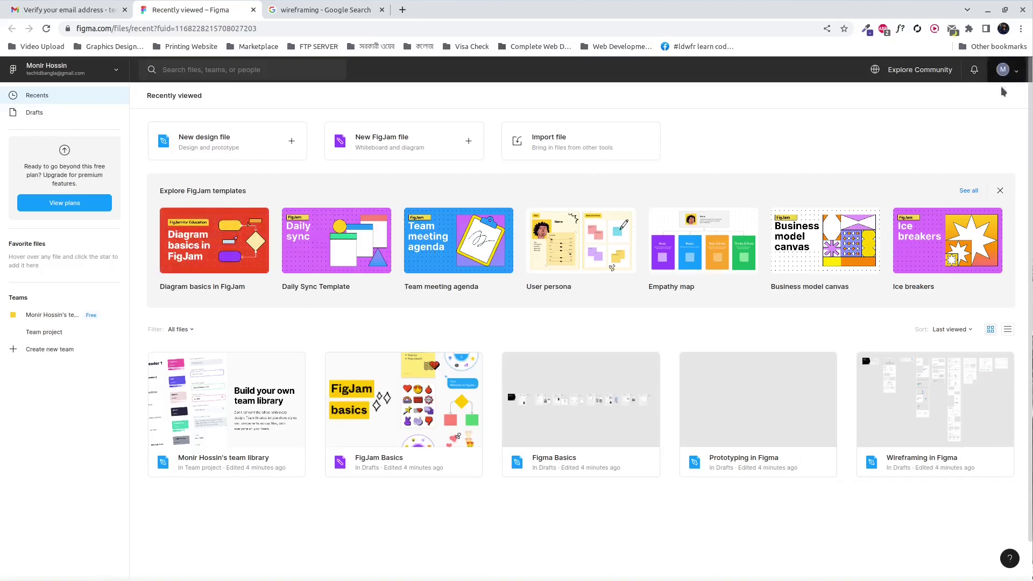
pyautogui.click(1003, 70)
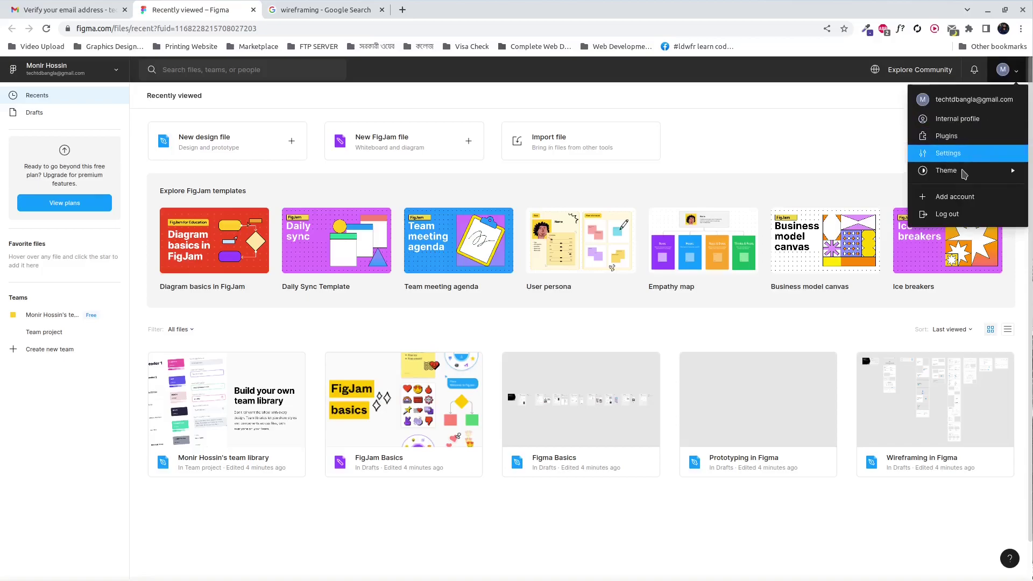
pyautogui.moveTo(960, 170)
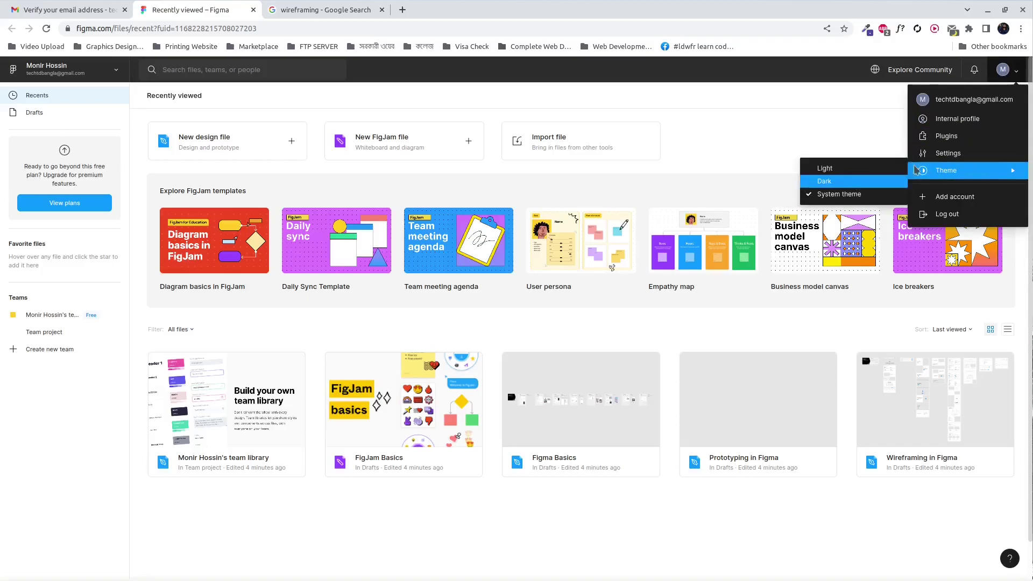
pyautogui.click(961, 123)
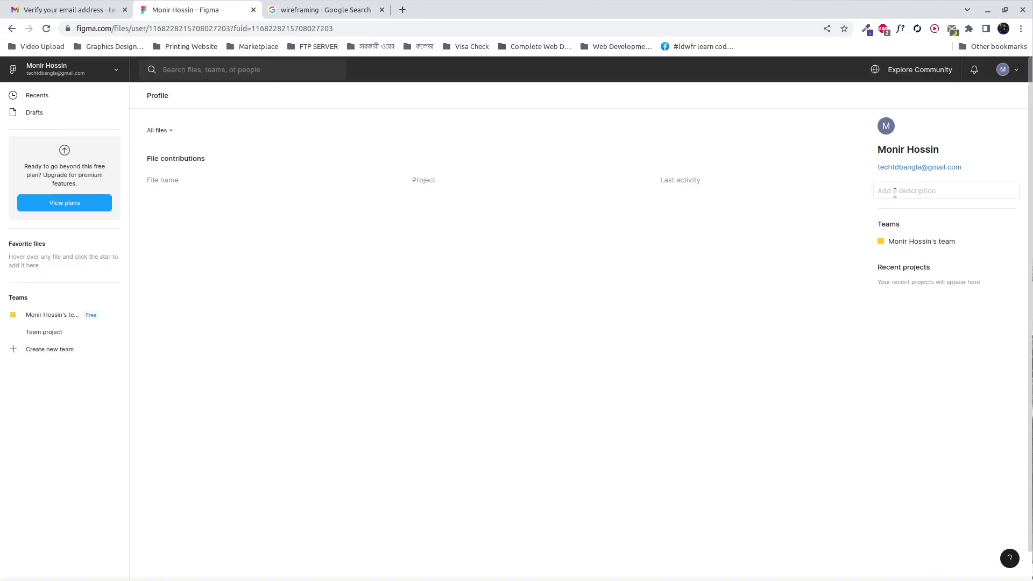
# Go to Explore Community and scroll through its resource categories, collections and trending files
pyautogui.click(895, 193)
pyautogui.click(679, 246)
pyautogui.click(902, 75)
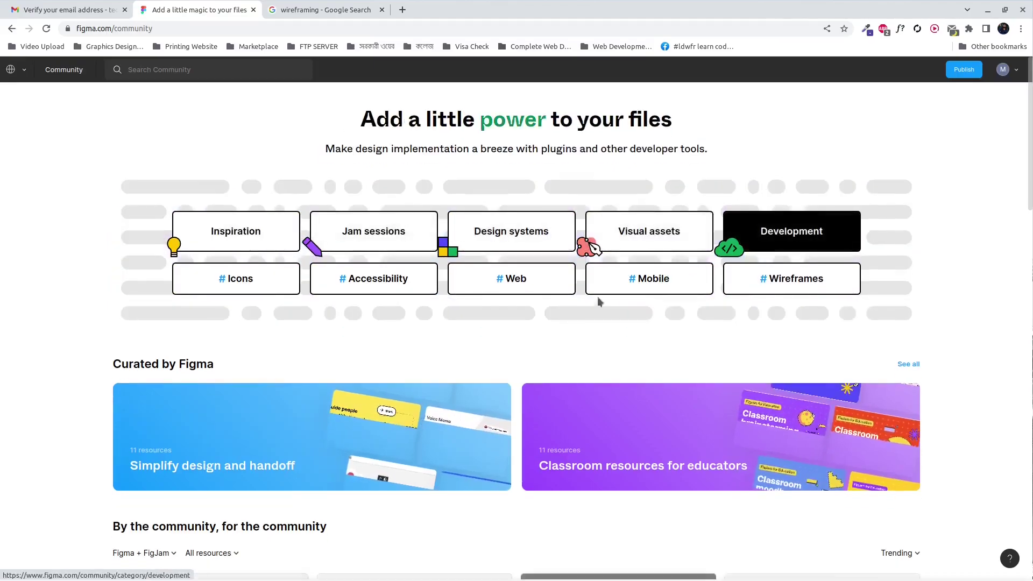
pyautogui.scroll(-3, 377, 301)
pyautogui.scroll(-2, 329, 370)
pyautogui.scroll(-3, 538, 366)
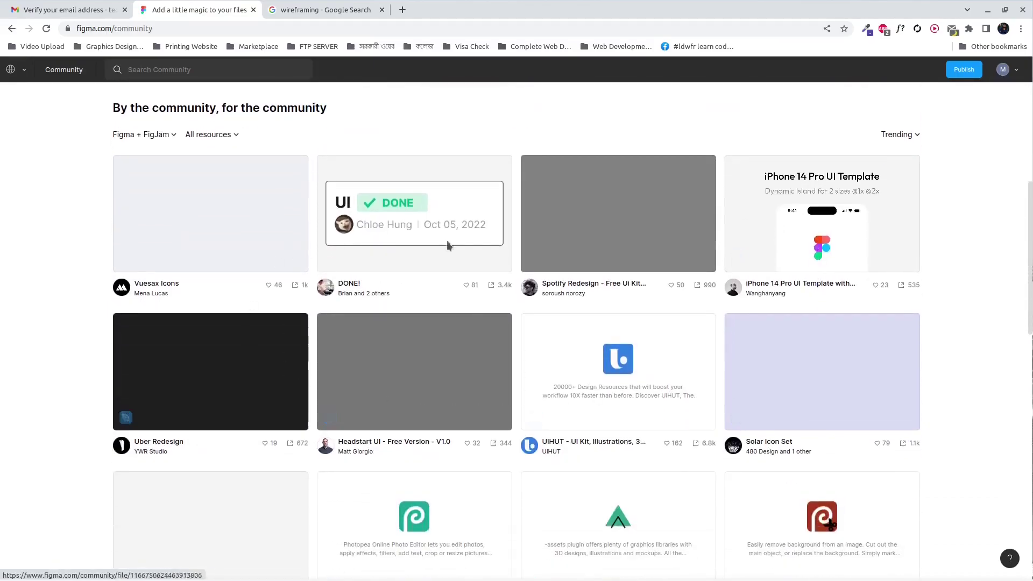
pyautogui.scroll(-2, 581, 314)
pyautogui.scroll(-2, 379, 220)
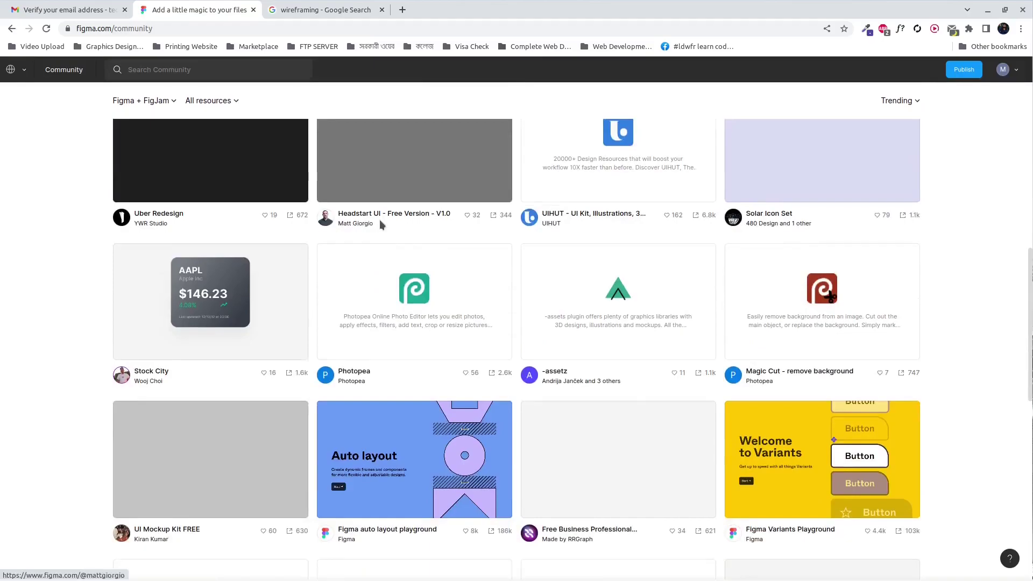
pyautogui.scroll(4, 379, 219)
pyautogui.scroll(5, 379, 220)
pyautogui.scroll(3, 379, 220)
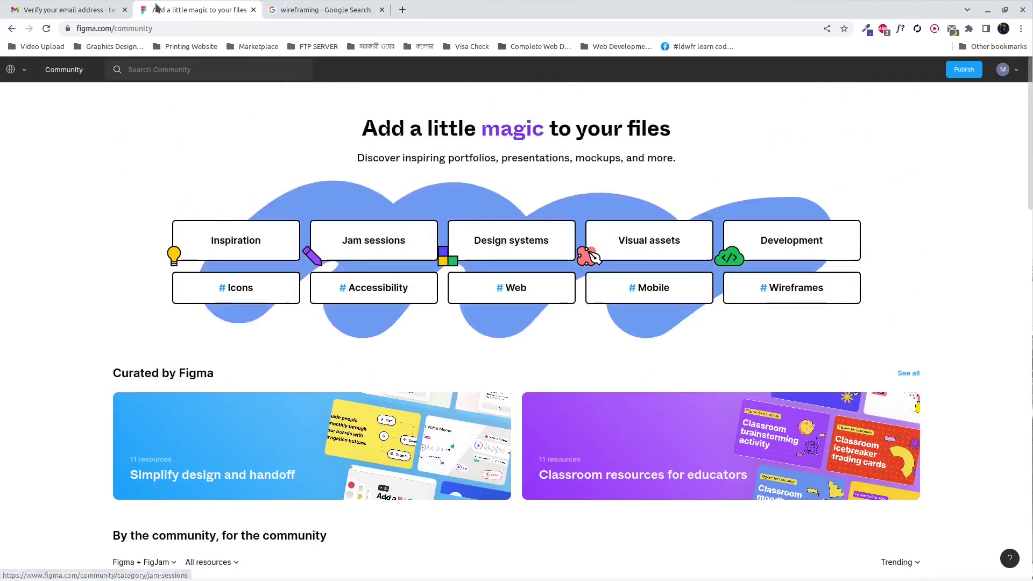
# Close the Community and wireframing search tabs and load figma in the Gmail tab
pyautogui.click(253, 9)
pyautogui.click(252, 10)
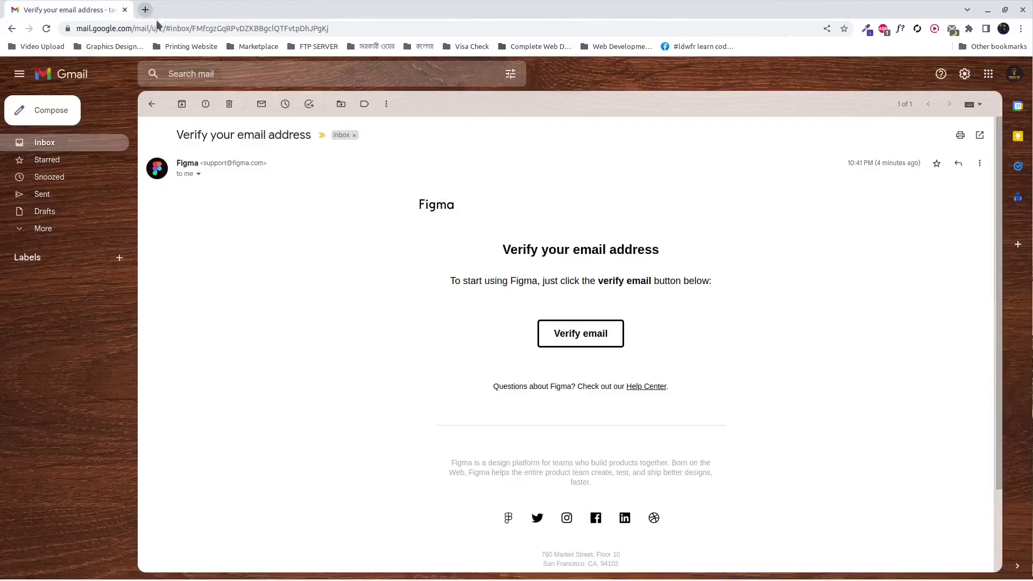
pyautogui.click(163, 28)
pyautogui.click(163, 28)
pyautogui.write('fig')
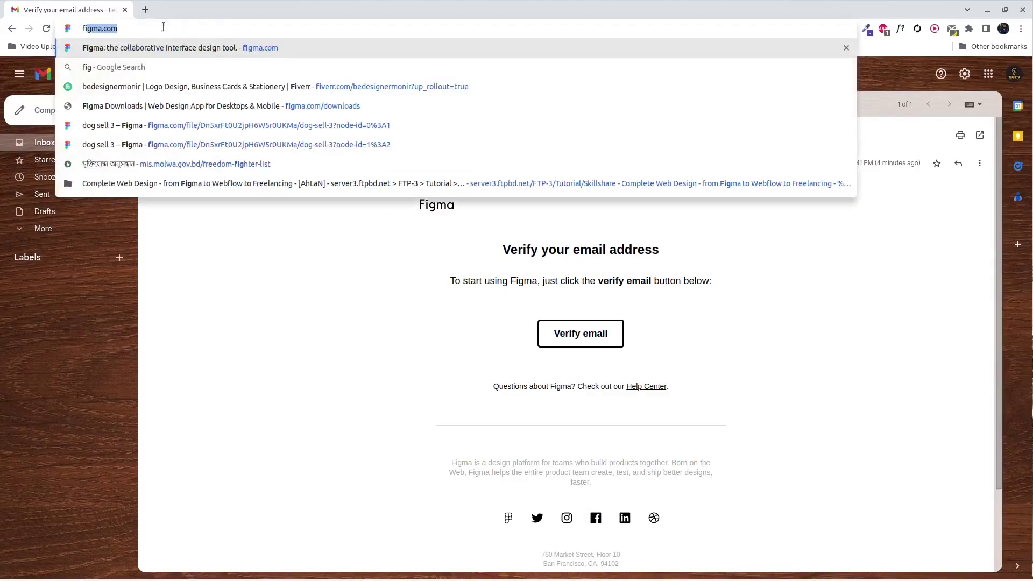
pyautogui.write('ma')
pyautogui.press('Return')
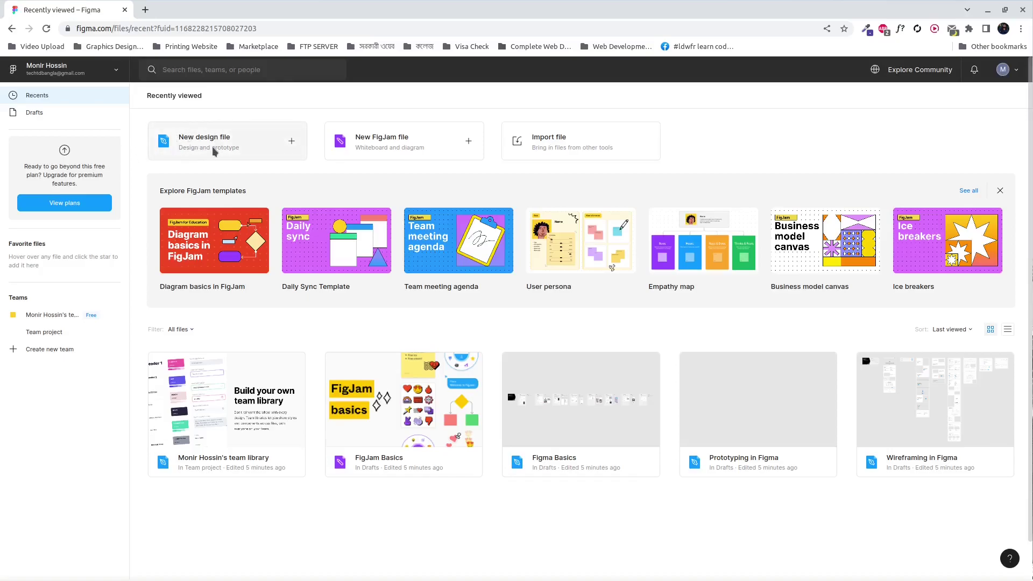
# Create a new blank Figma design file in Drafts and decline the quick tour
pyautogui.click(279, 147)
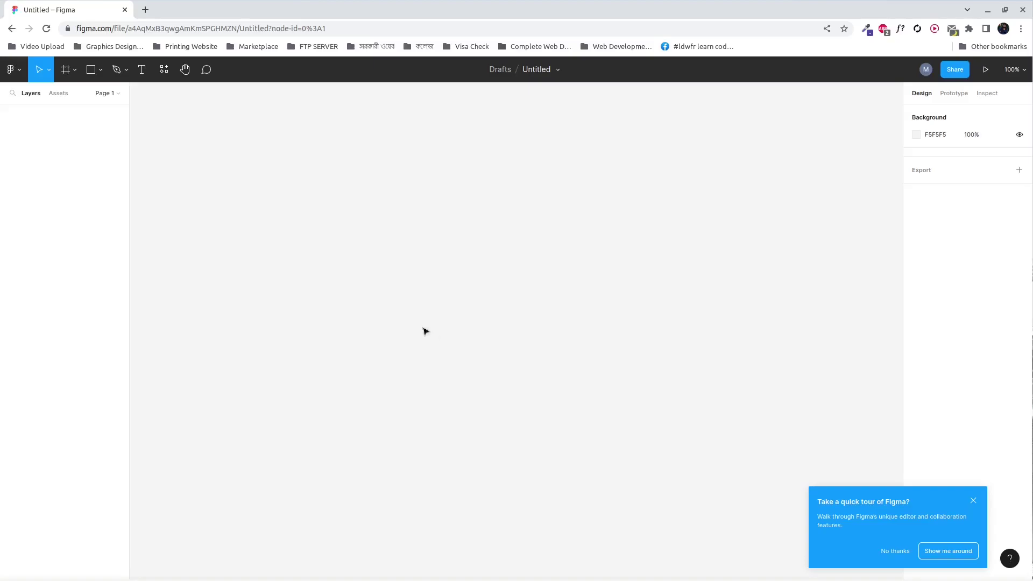
pyautogui.moveTo(386, 174); pyautogui.dragTo(629, 436)
pyautogui.click(894, 552)
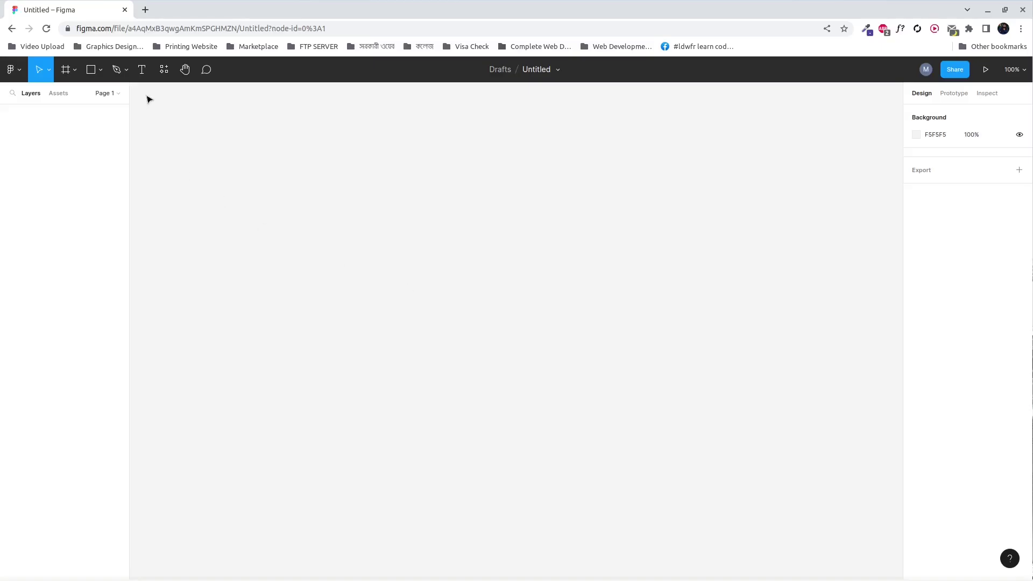
# Add a Desktop 1440×1024 preset frame named 'Desktop - 1' to the canvas
pyautogui.click(74, 75)
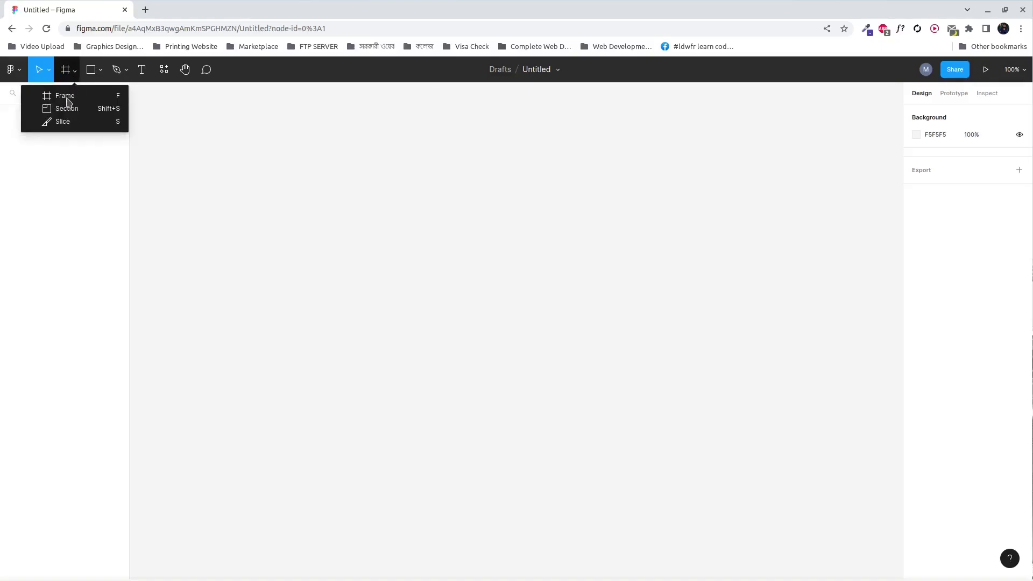
pyautogui.click(88, 98)
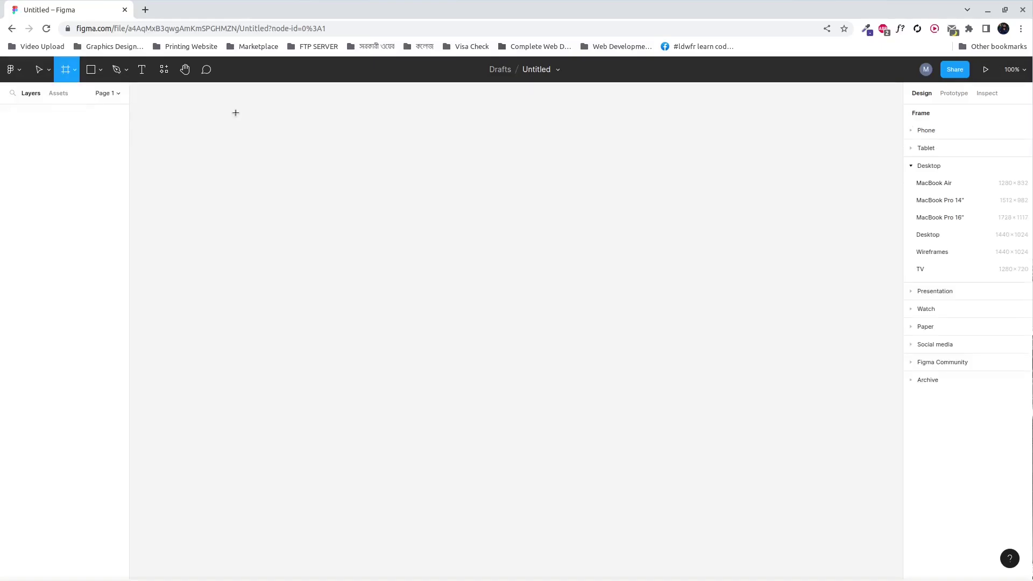
pyautogui.click(911, 167)
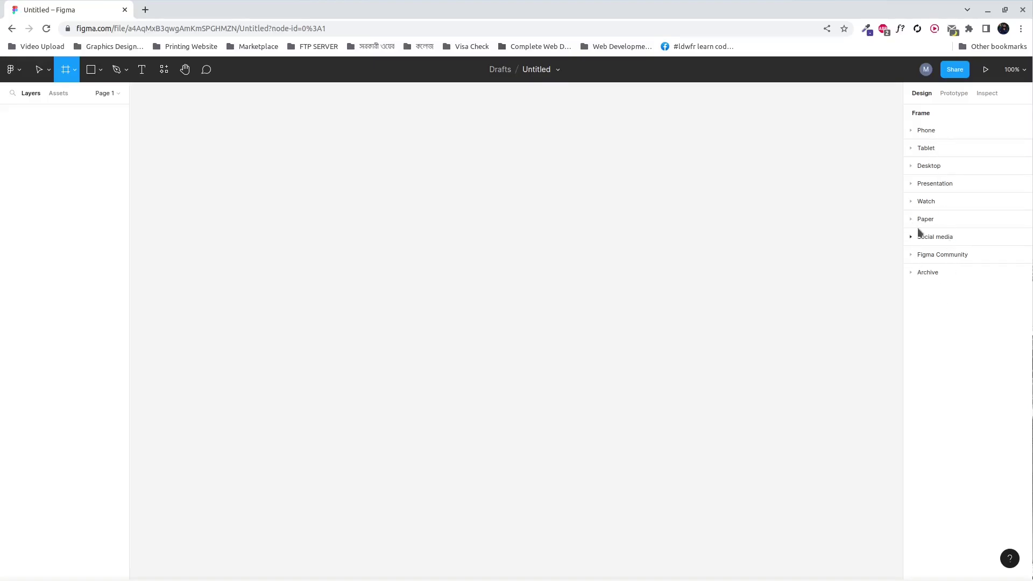
pyautogui.click(914, 167)
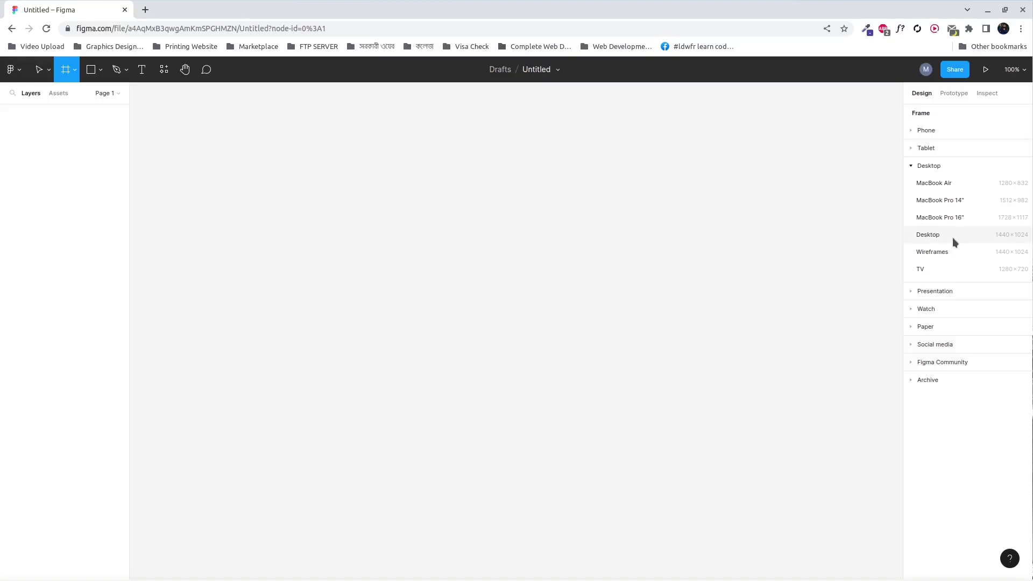
pyautogui.click(952, 237)
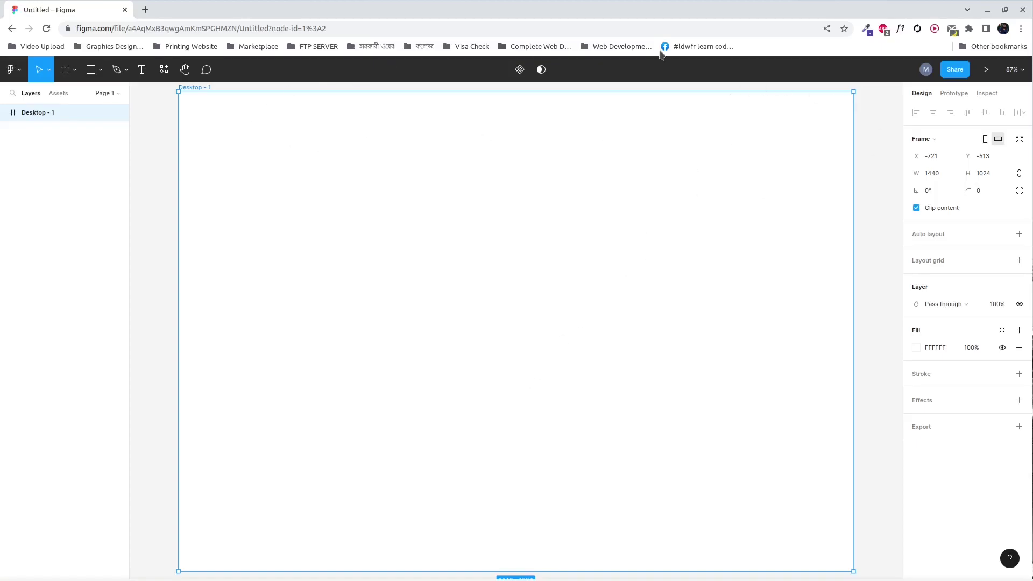
# Rename the 'Desktop - 1' frame to 'Home'
pyautogui.scroll(3, 276, 185)
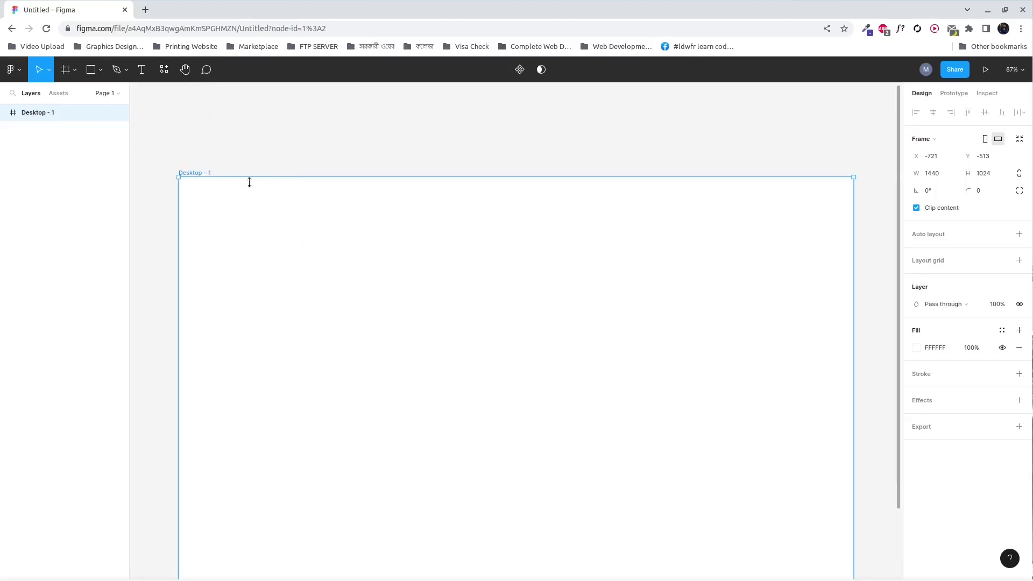
pyautogui.doubleClick(201, 173)
pyautogui.press('BackSpace')
pyautogui.write('Ho')
pyautogui.write('me')
pyautogui.press('Return')
pyautogui.scroll(-1, 455, 199)
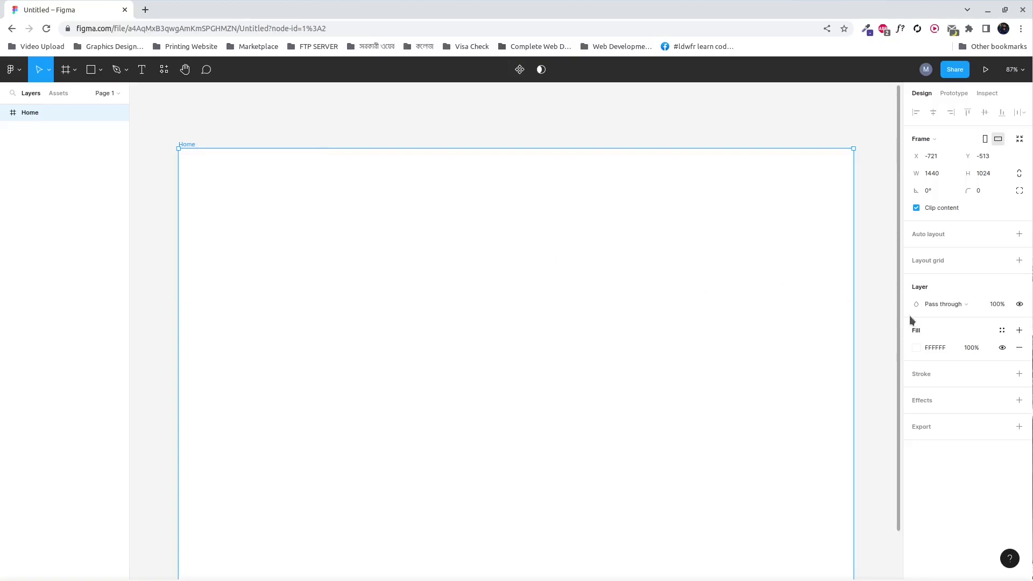
# Give Home a 12-column layout grid with margin 140 and gutter 30, then toggle its visibility
pyautogui.moveTo(965, 260)
pyautogui.click(1019, 261)
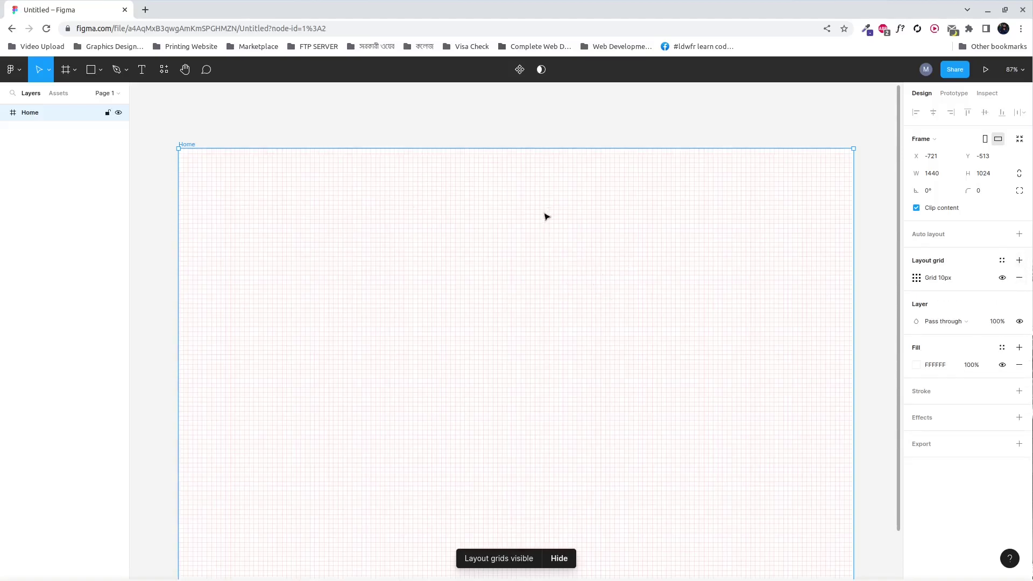
pyautogui.click(917, 278)
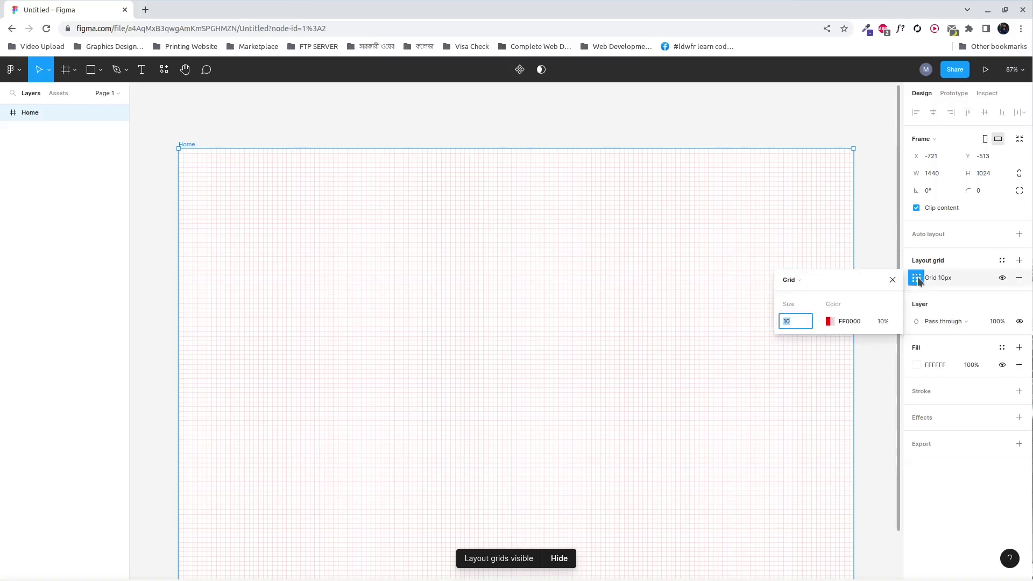
pyautogui.click(795, 280)
pyautogui.click(805, 292)
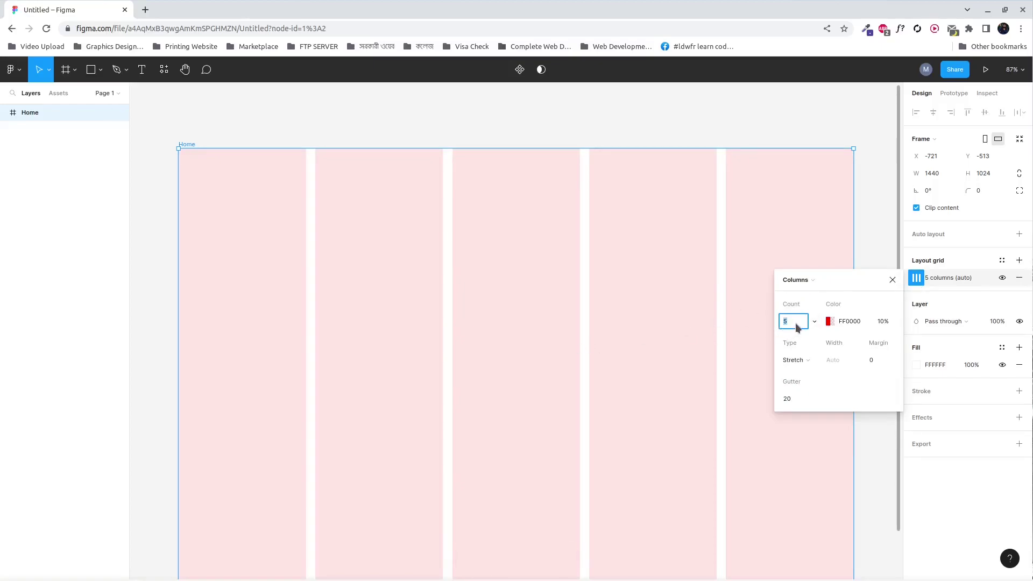
pyautogui.press('Tab')
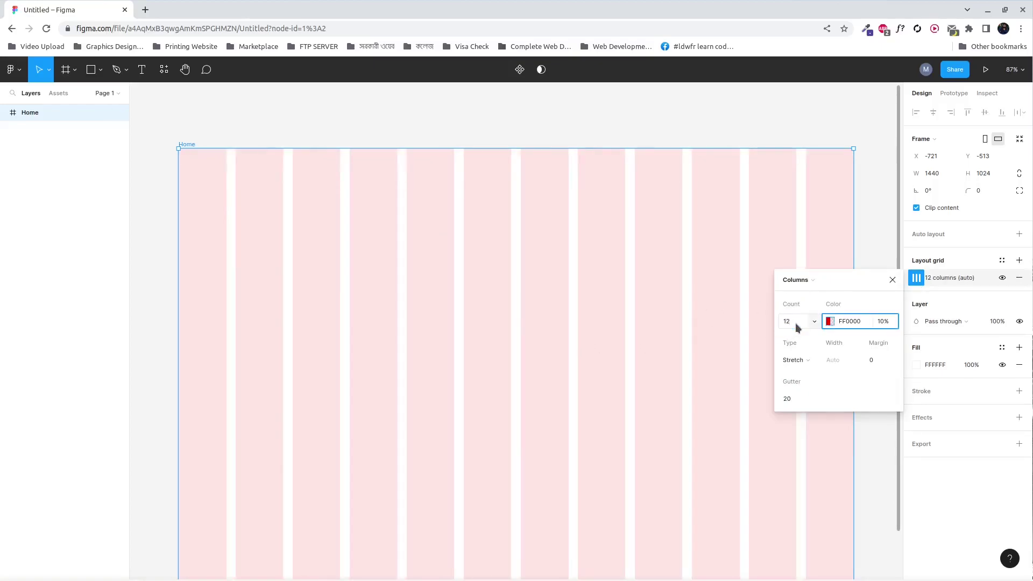
pyautogui.click(885, 361)
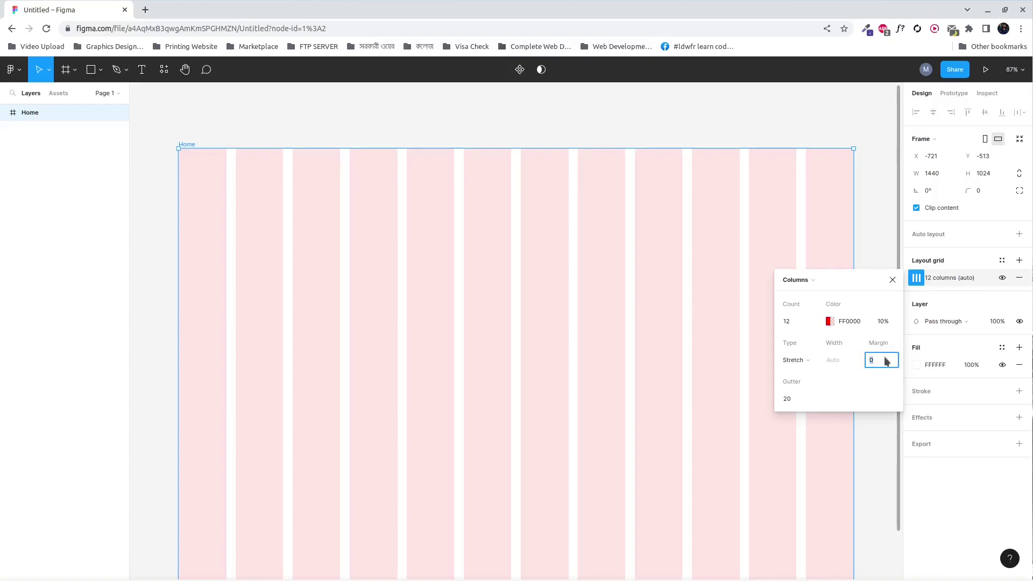
pyautogui.write('140')
pyautogui.press('Tab')
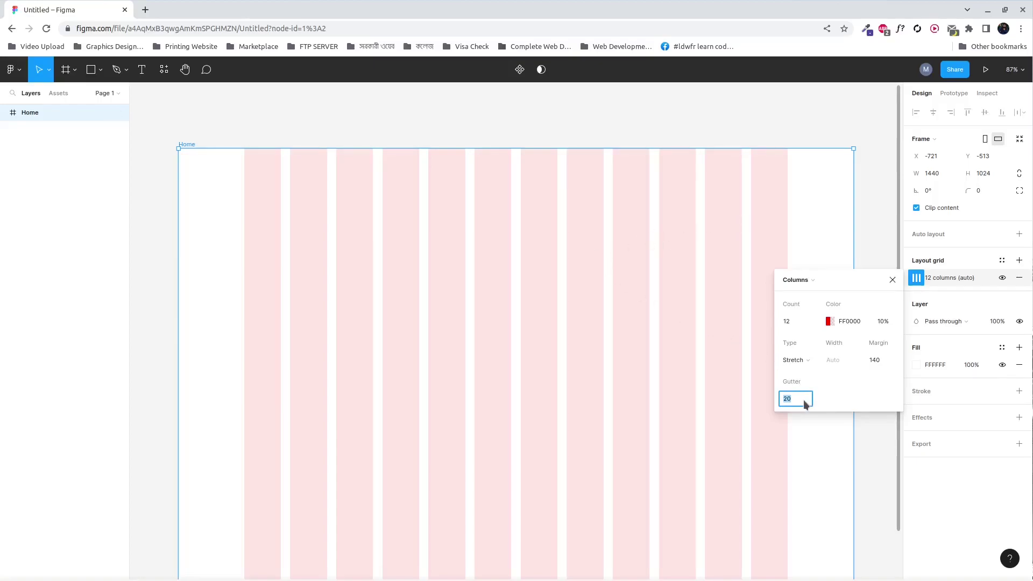
pyautogui.write('30')
pyautogui.press('Tab')
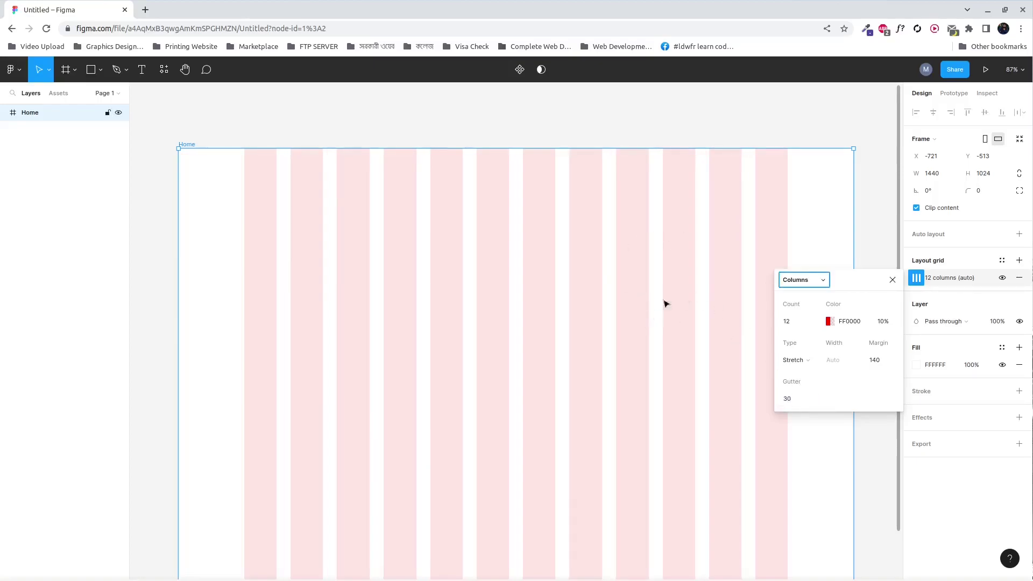
pyautogui.click(924, 283)
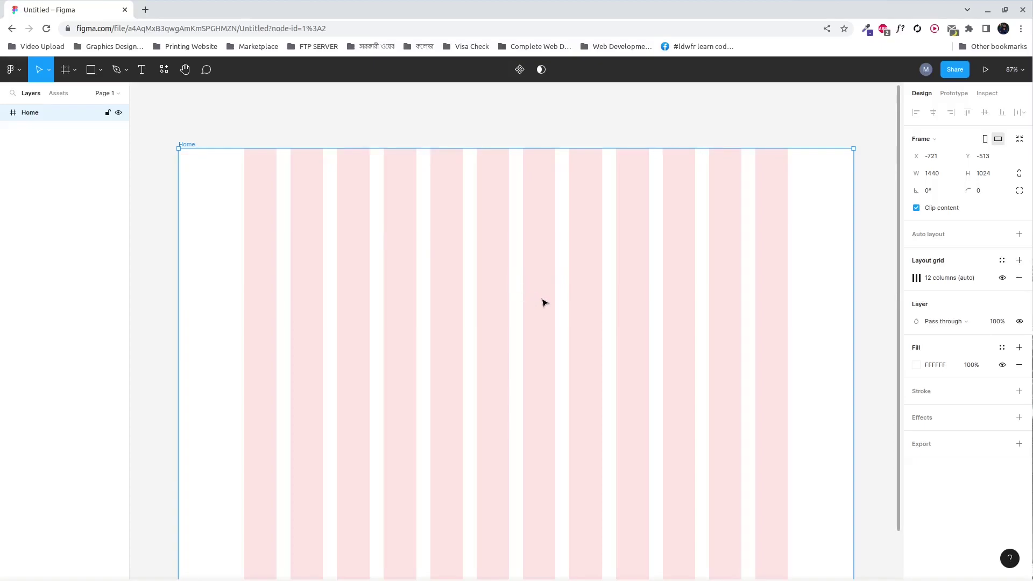
pyautogui.hotkey('ctrl', 'shift', '4')
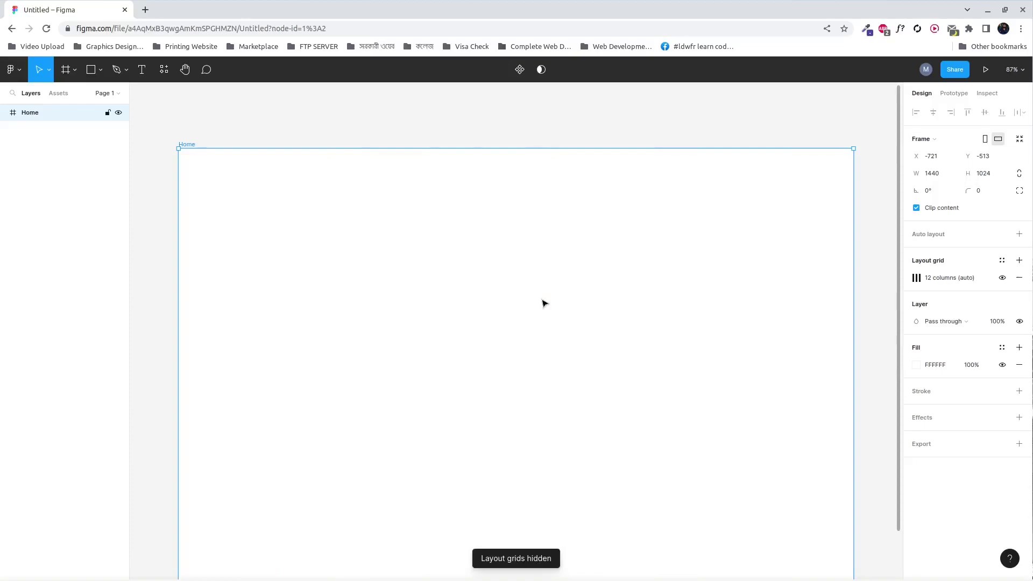
pyautogui.hotkey('ctrl', 'shift', '4')
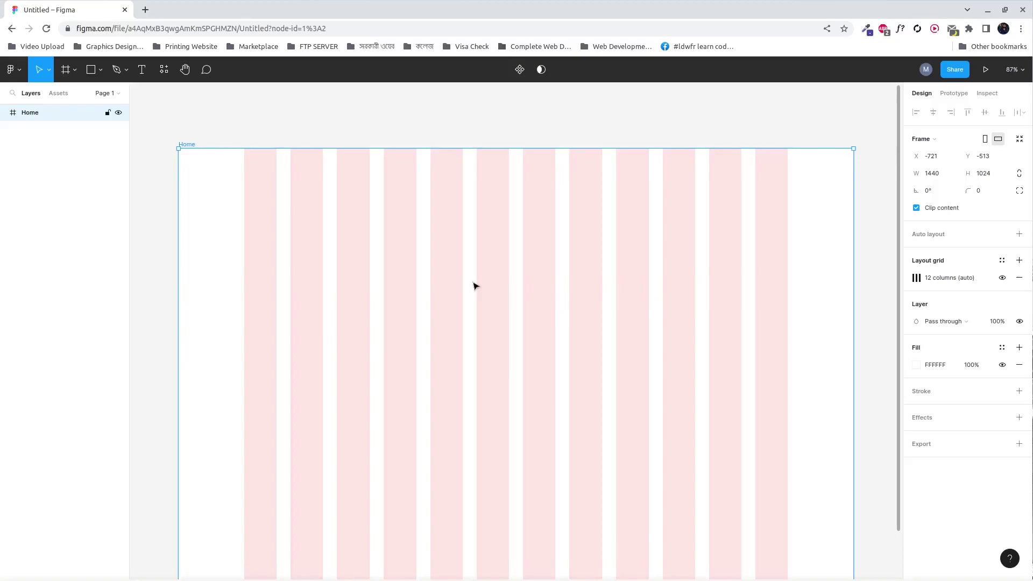
# Draw a full-width 1440×80 grey rectangle across the top of Home as a header bar
pyautogui.click(100, 71)
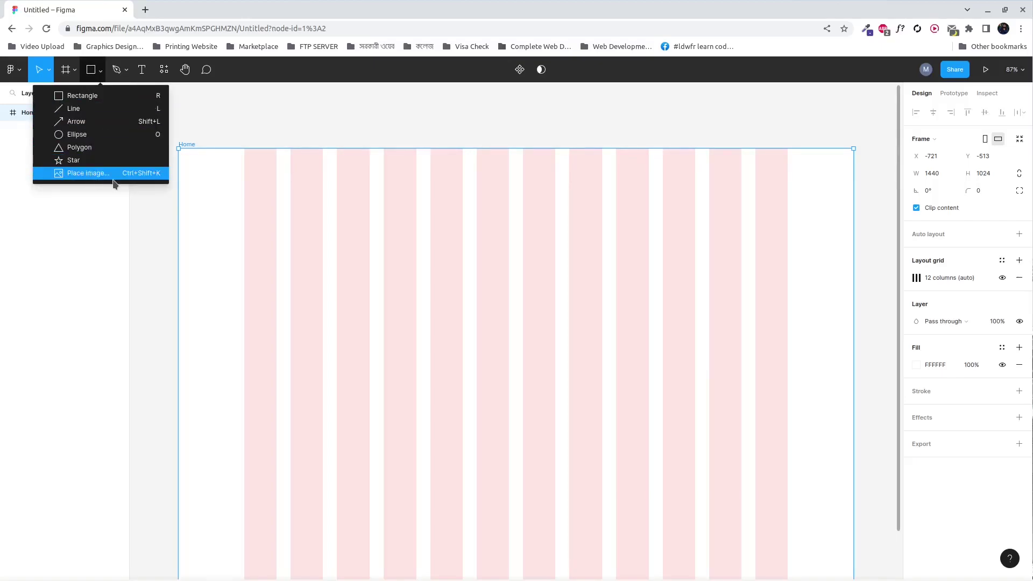
pyautogui.click(89, 98)
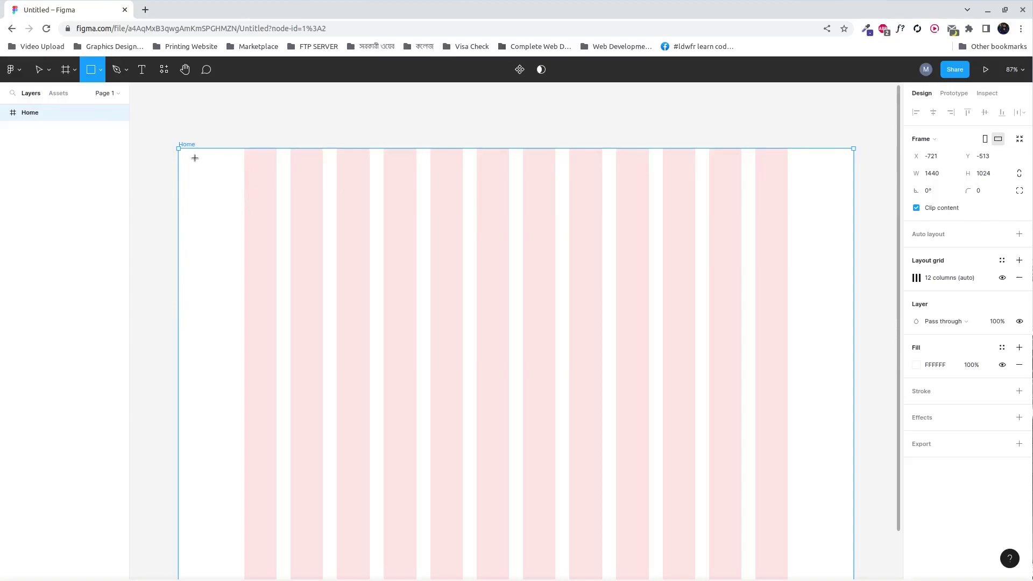
pyautogui.moveTo(178, 149)
pyautogui.mouseDown()
pyautogui.moveTo(776, 201)
pyautogui.moveTo(856, 187)
pyautogui.mouseUp()
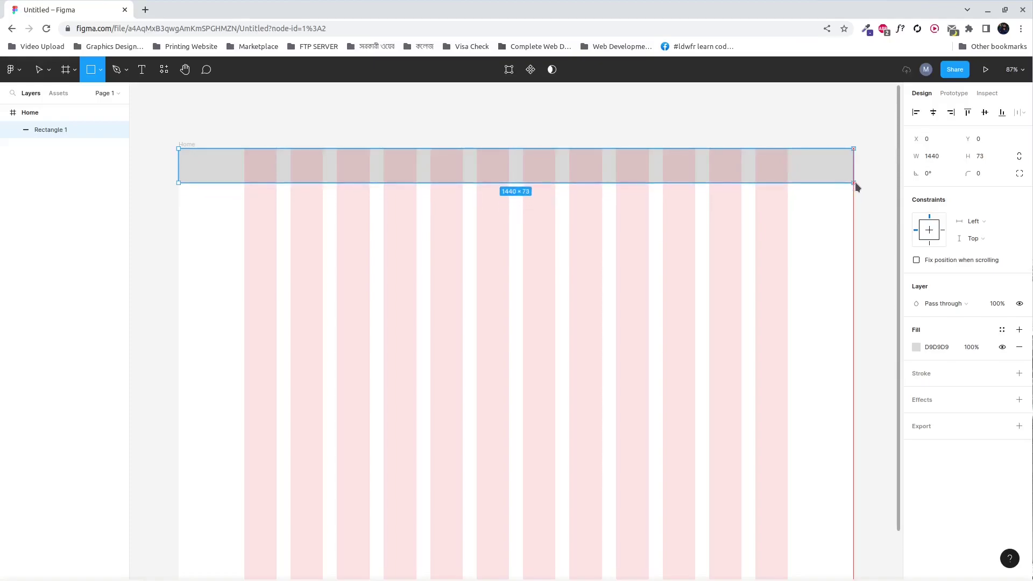
pyautogui.moveTo(856, 187); pyautogui.dragTo(856, 187)
pyautogui.click(996, 158)
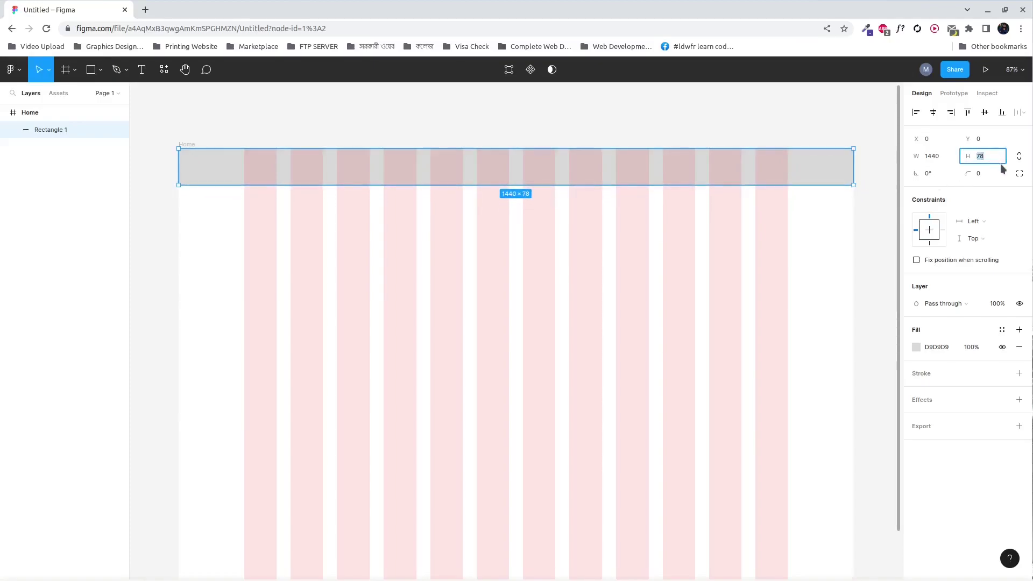
pyautogui.write('50')
pyautogui.press('Return')
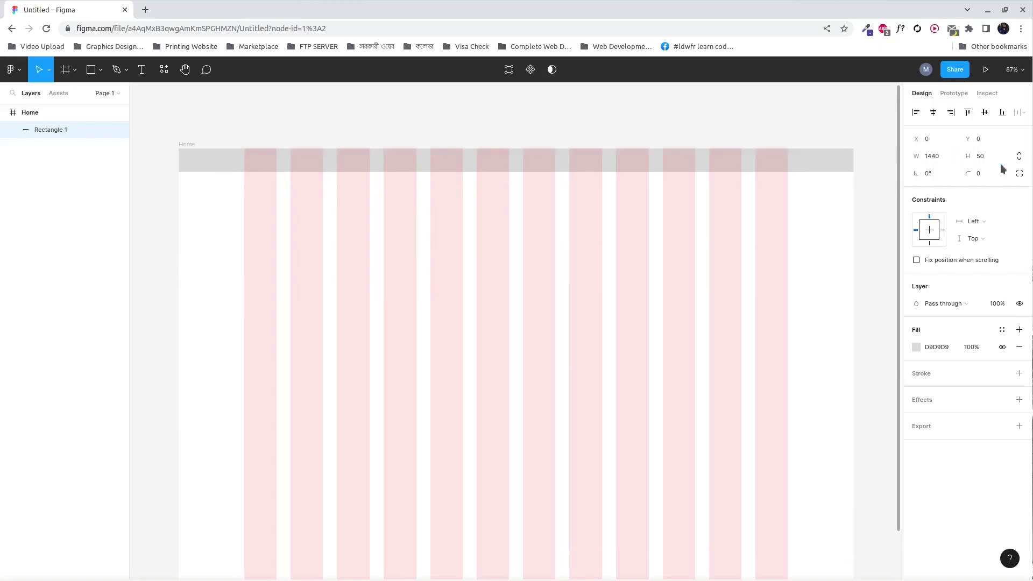
pyautogui.click(994, 161)
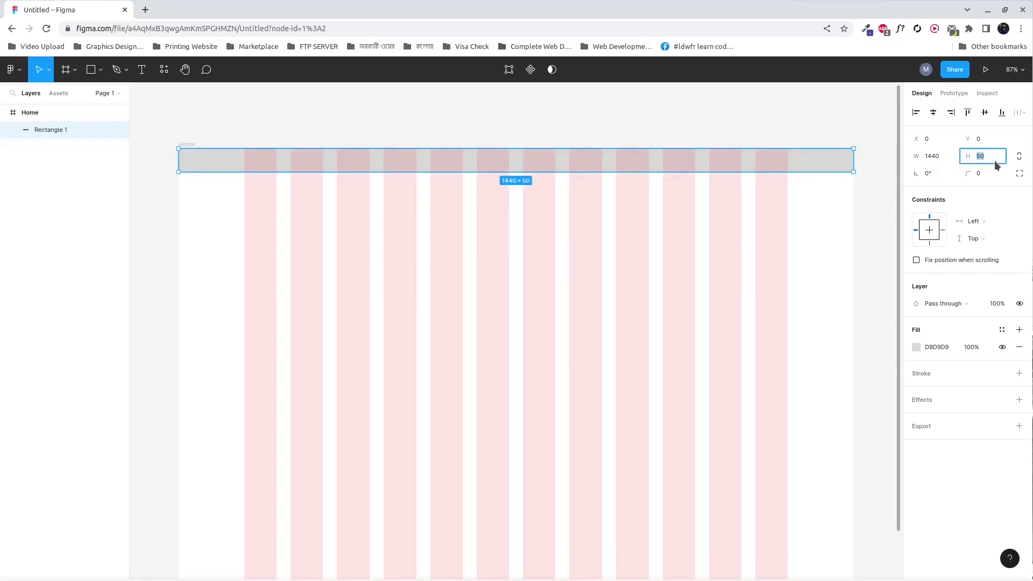
pyautogui.write('80')
pyautogui.press('Return')
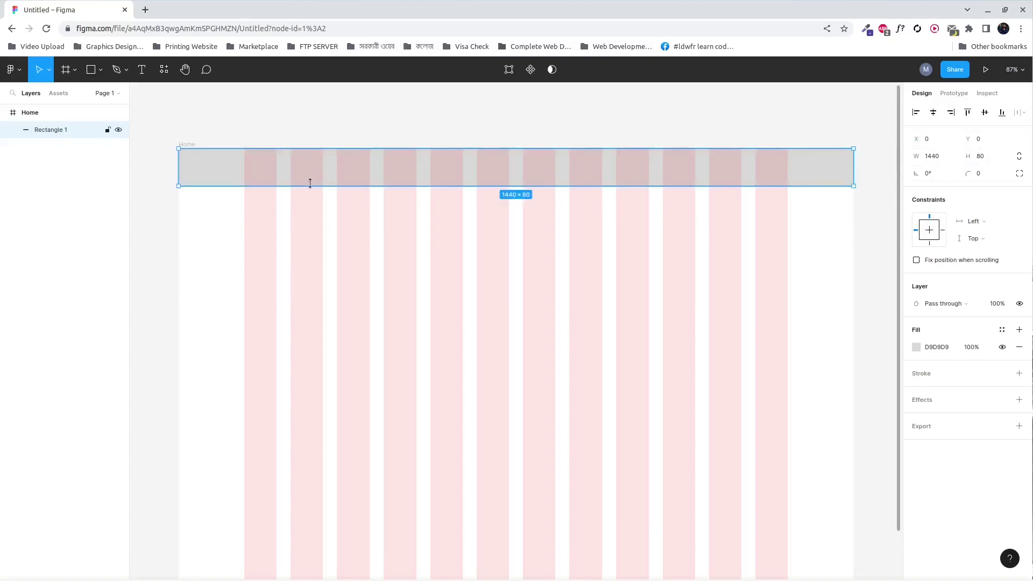
pyautogui.click(853, 197)
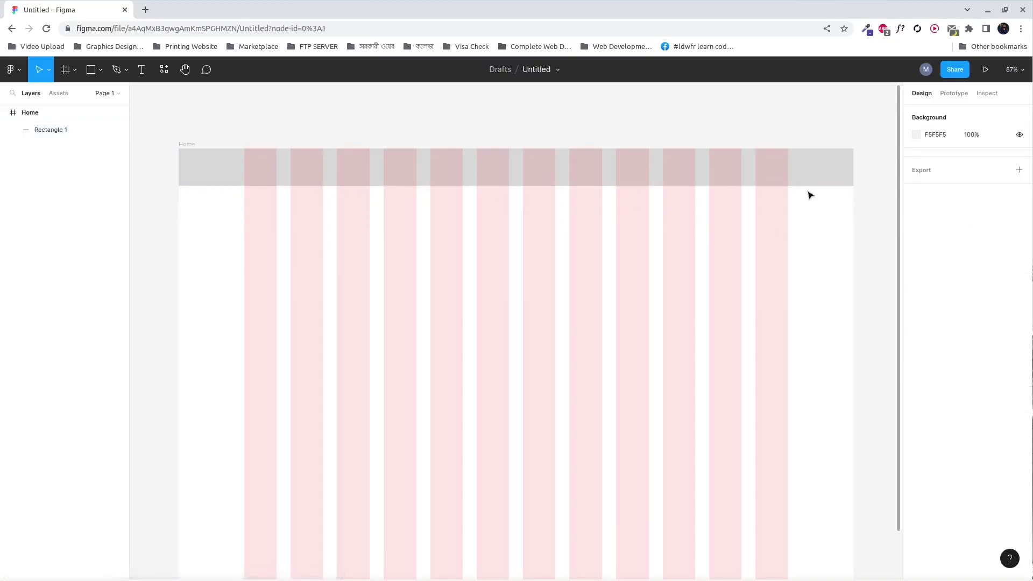
pyautogui.click(812, 173)
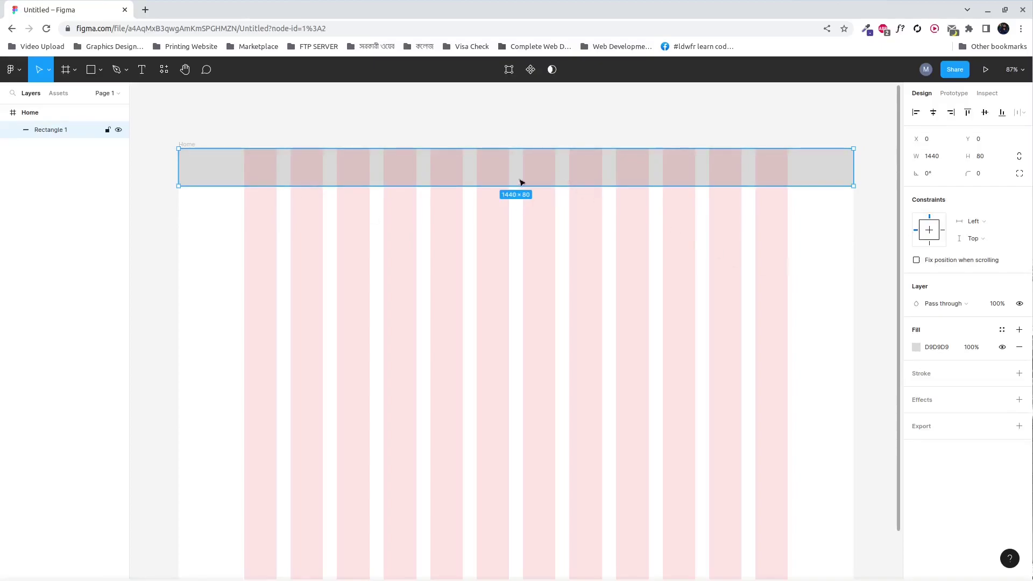
pyautogui.click(839, 274)
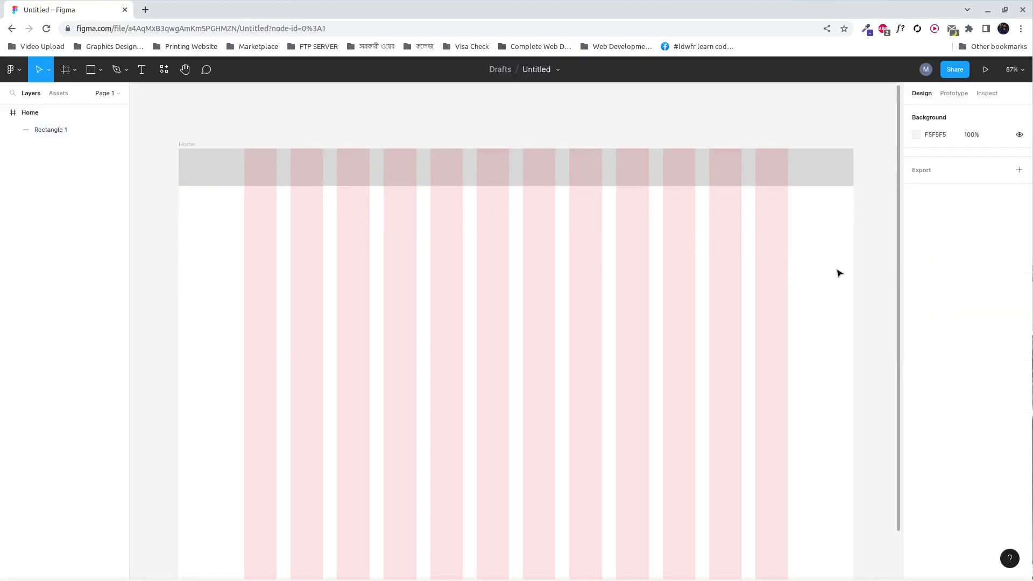
pyautogui.hotkey('ctrl', 'shift', '4')
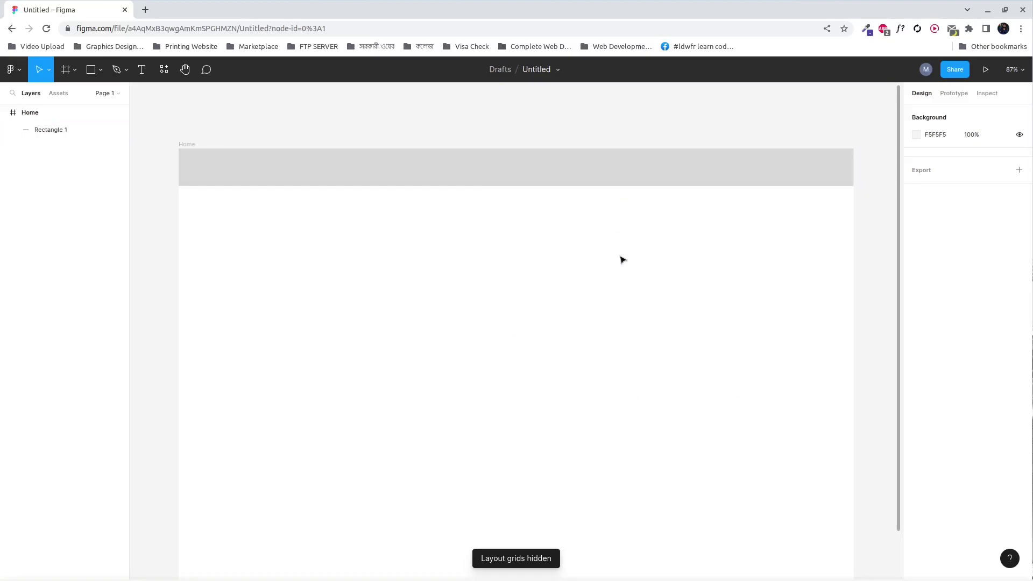
pyautogui.hotkey('ctrl', 'shift', '4')
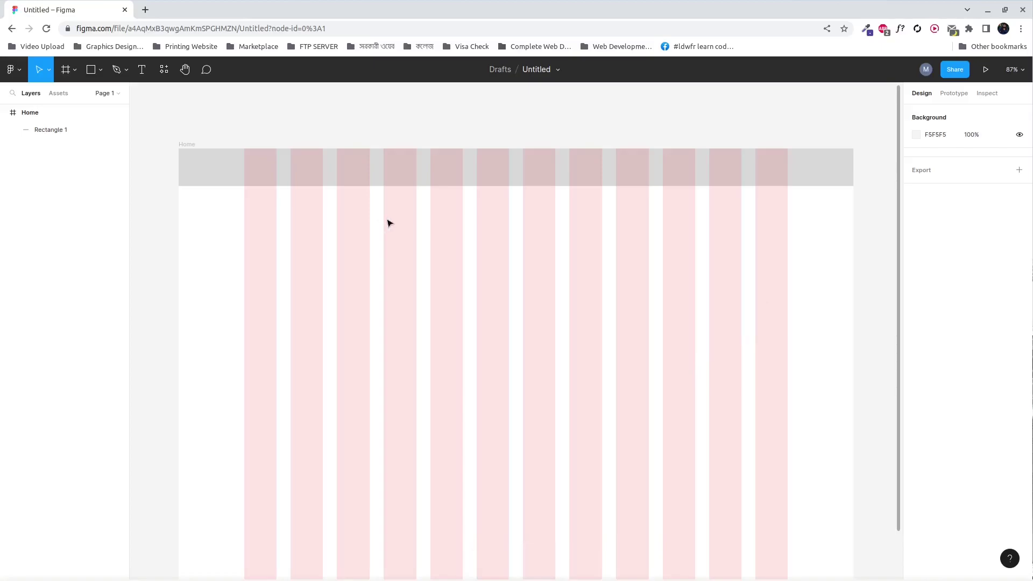
pyautogui.click(673, 174)
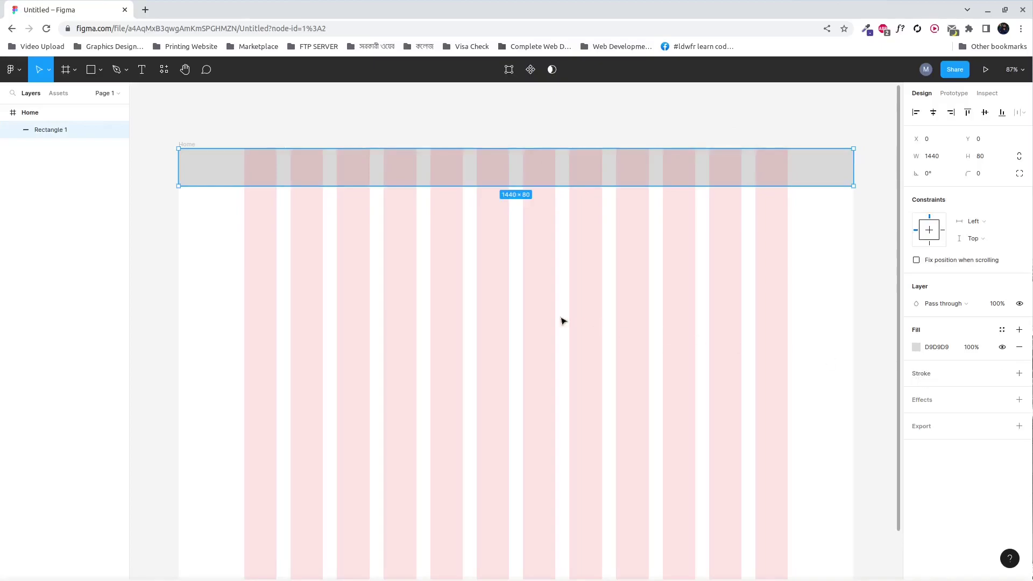
pyautogui.click(226, 248)
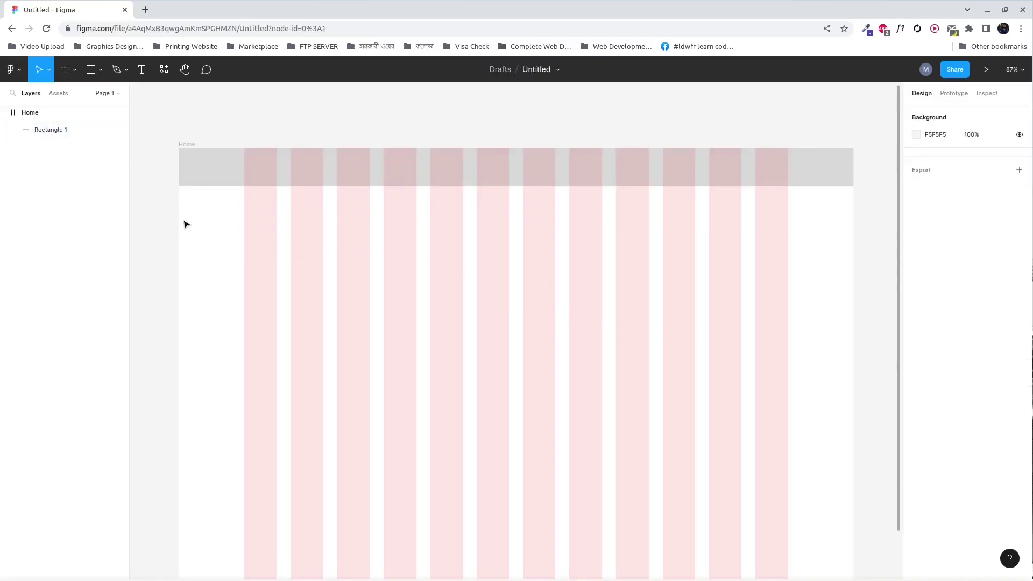
# Change the Home frame's fill from white to navy 3D4671
pyautogui.click(28, 114)
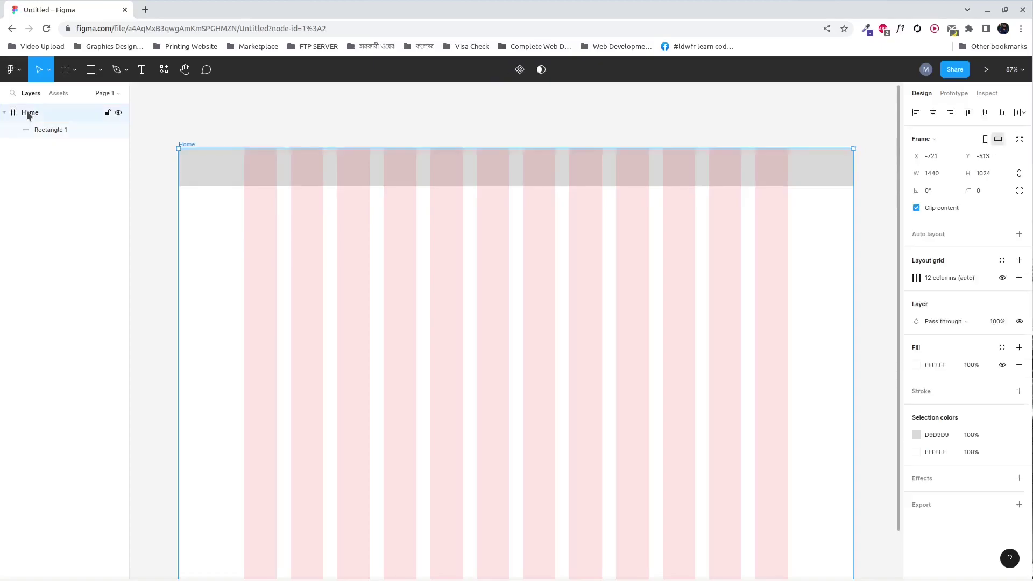
pyautogui.click(917, 365)
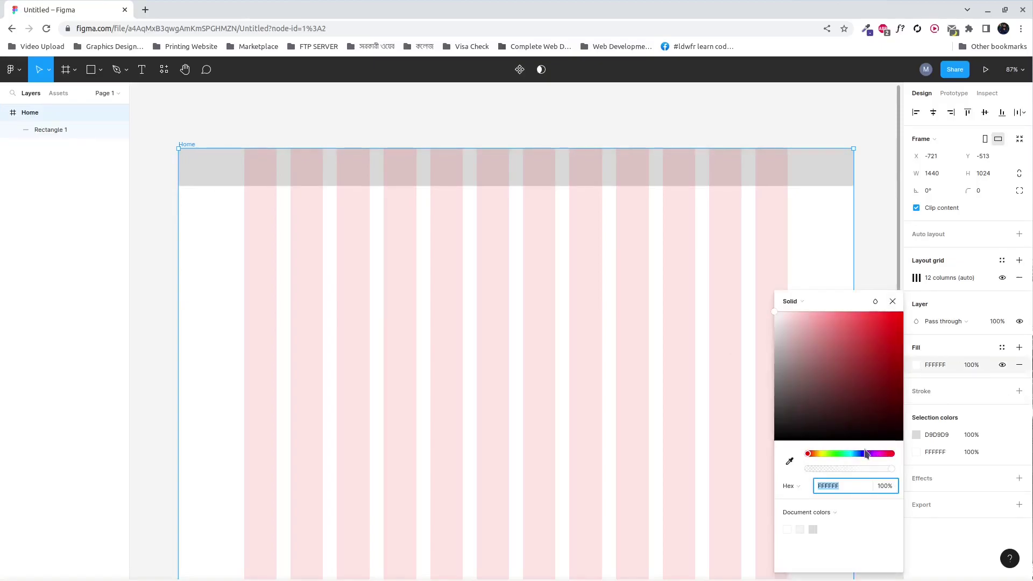
pyautogui.click(861, 453)
pyautogui.click(860, 382)
pyautogui.moveTo(853, 385)
pyautogui.mouseDown()
pyautogui.moveTo(817, 385)
pyautogui.moveTo(833, 388)
pyautogui.mouseUp()
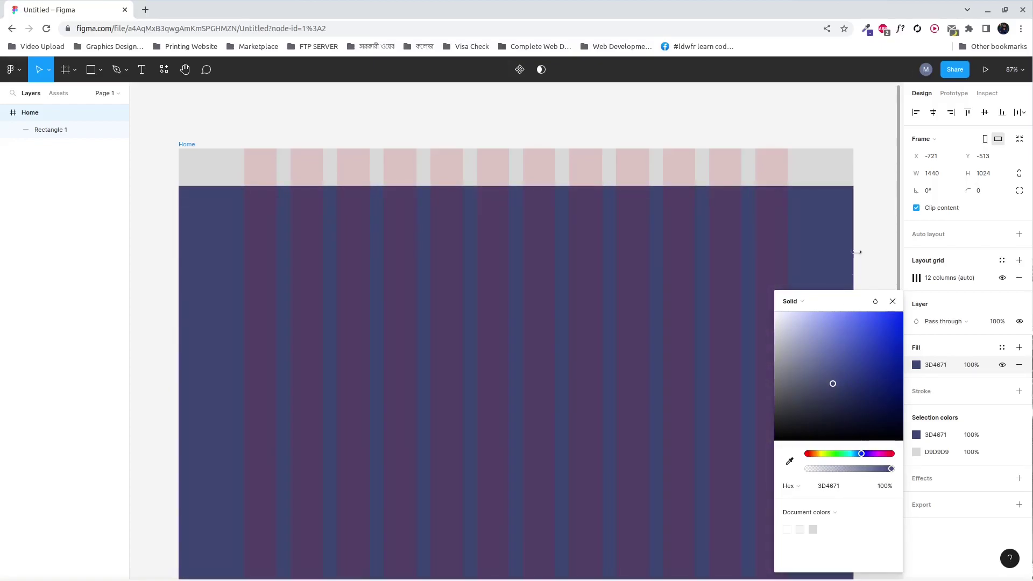
pyautogui.click(879, 230)
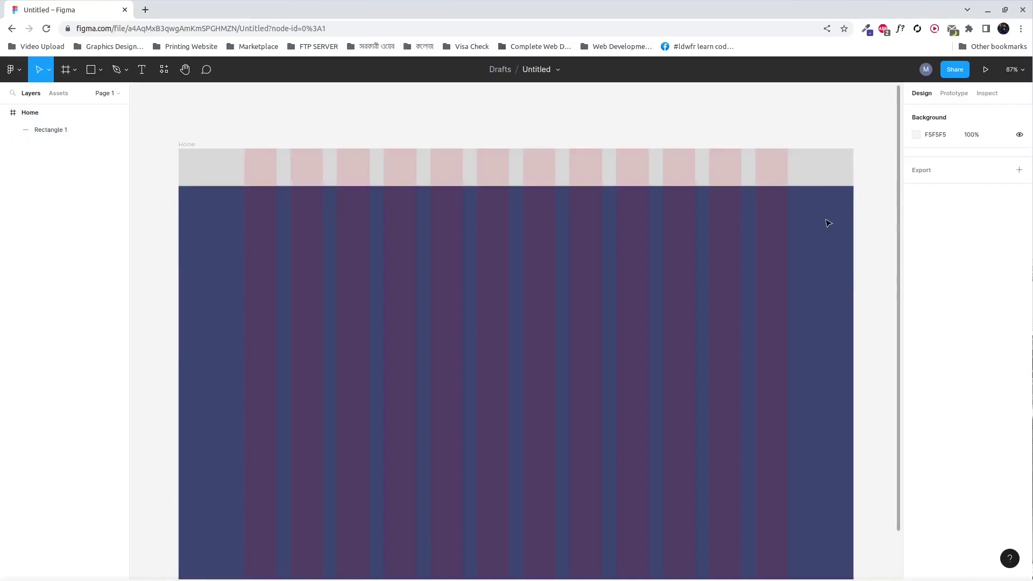
# Set the header bar's fill opacity to 50%
pyautogui.click(821, 177)
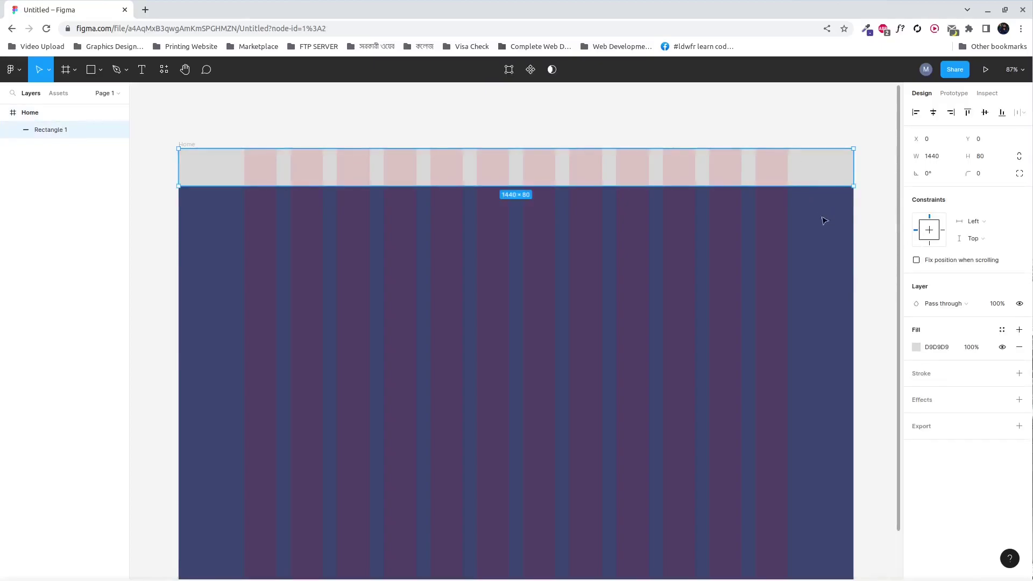
pyautogui.click(972, 346)
pyautogui.write('50')
pyautogui.press('Return')
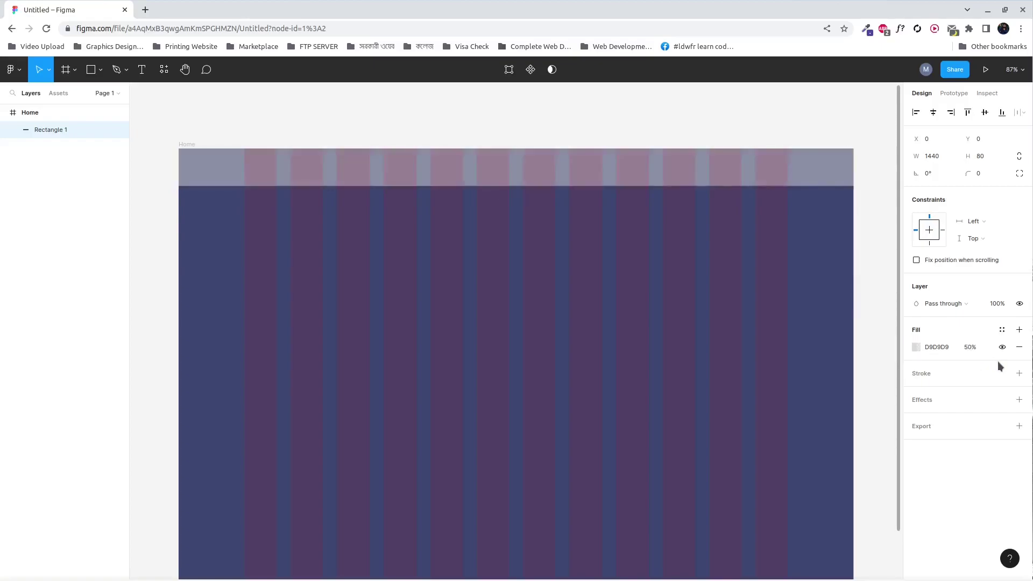
pyautogui.click(843, 239)
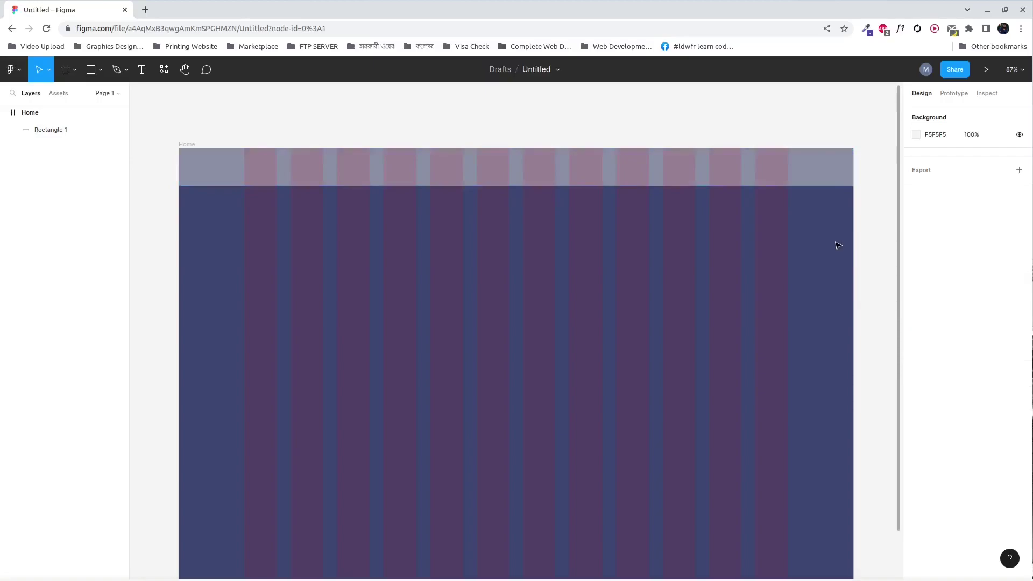
# Hide and re-show the layout grid columns over the translucent header
pyautogui.hotkey('ctrl', 'shift', '4')
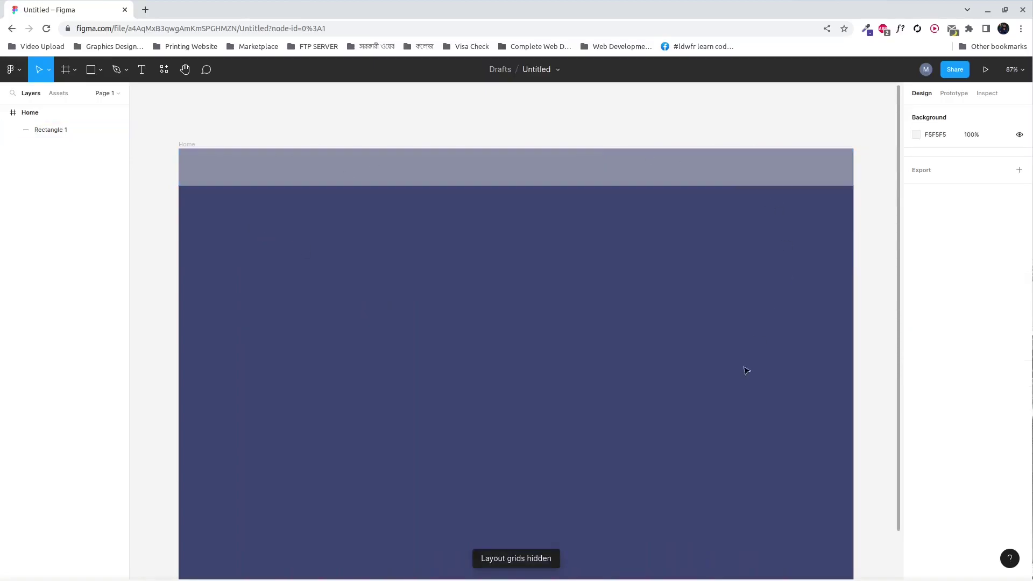
pyautogui.scroll(-3, 747, 411)
pyautogui.scroll(3, 747, 411)
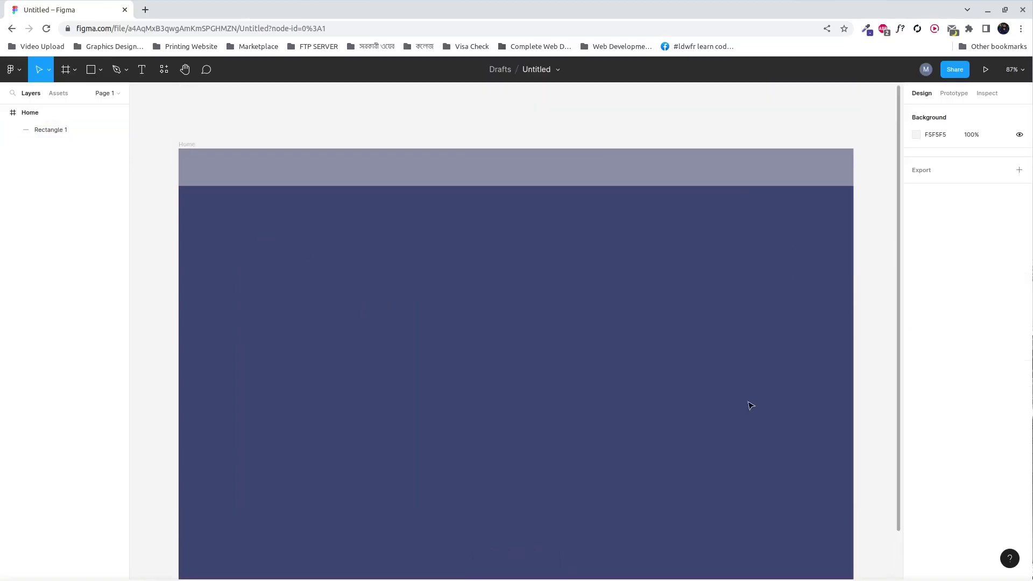
pyautogui.hotkey('ctrl', 'shift', '4')
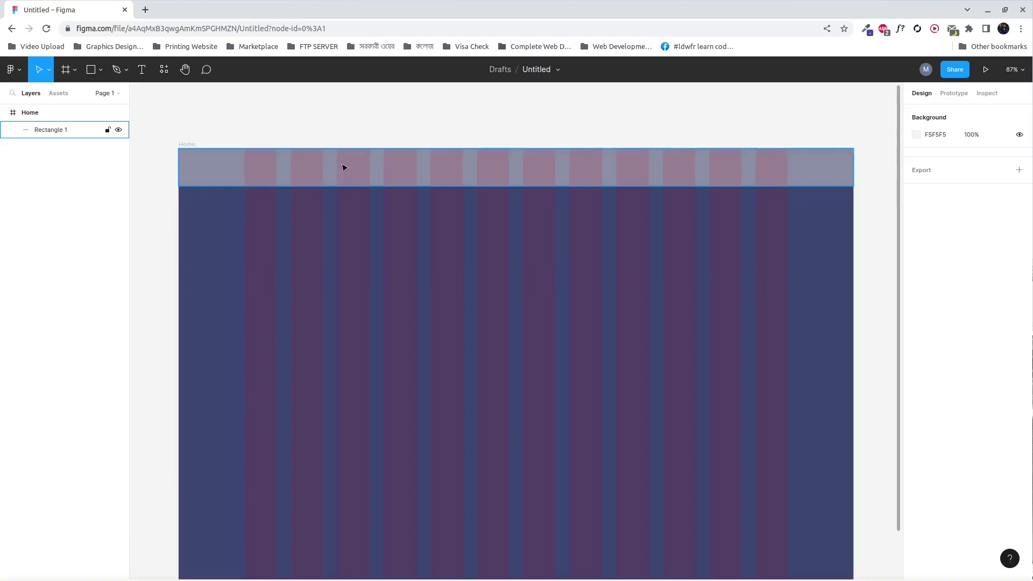
pyautogui.click(91, 70)
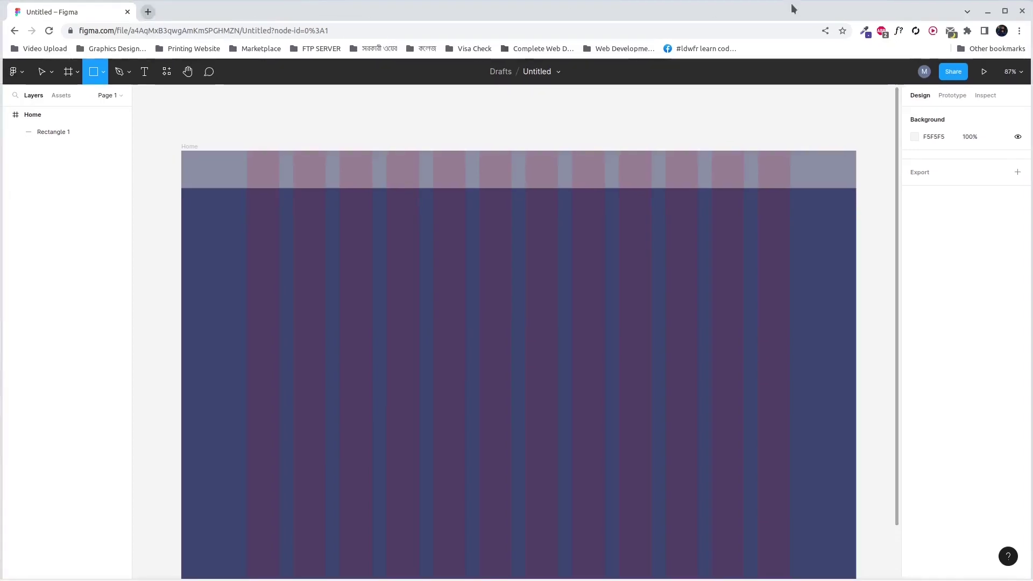
# Open youtube.com and techtdbangla.com in new Chrome tabs, then return to the Figma tab
pyautogui.click(145, 9)
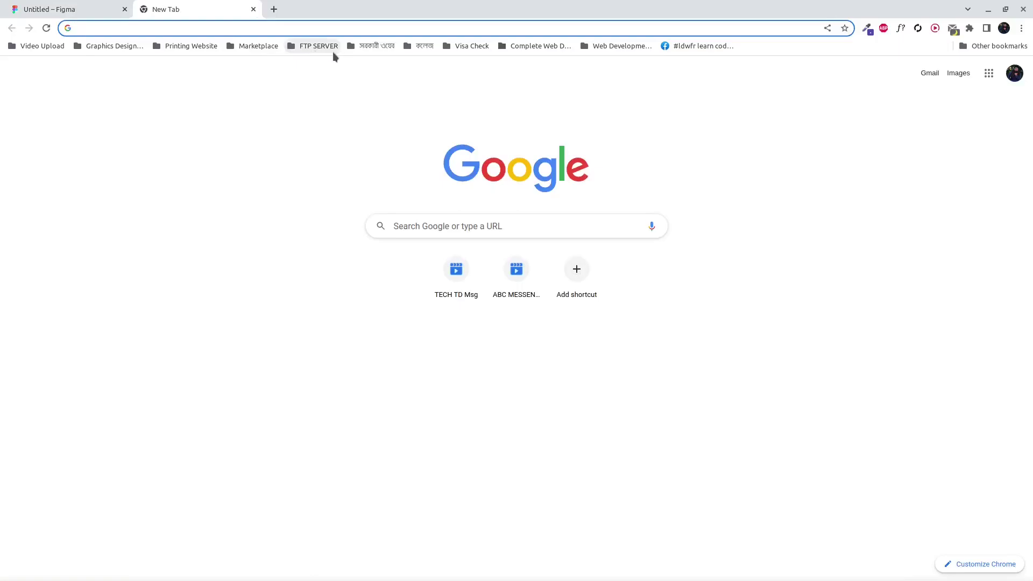
pyautogui.write('you')
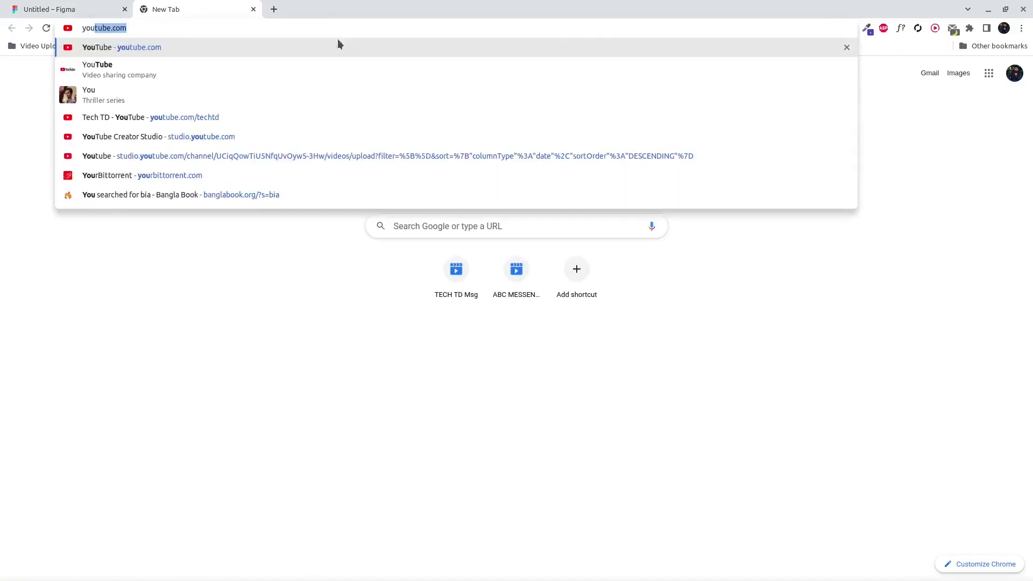
pyautogui.press('Return')
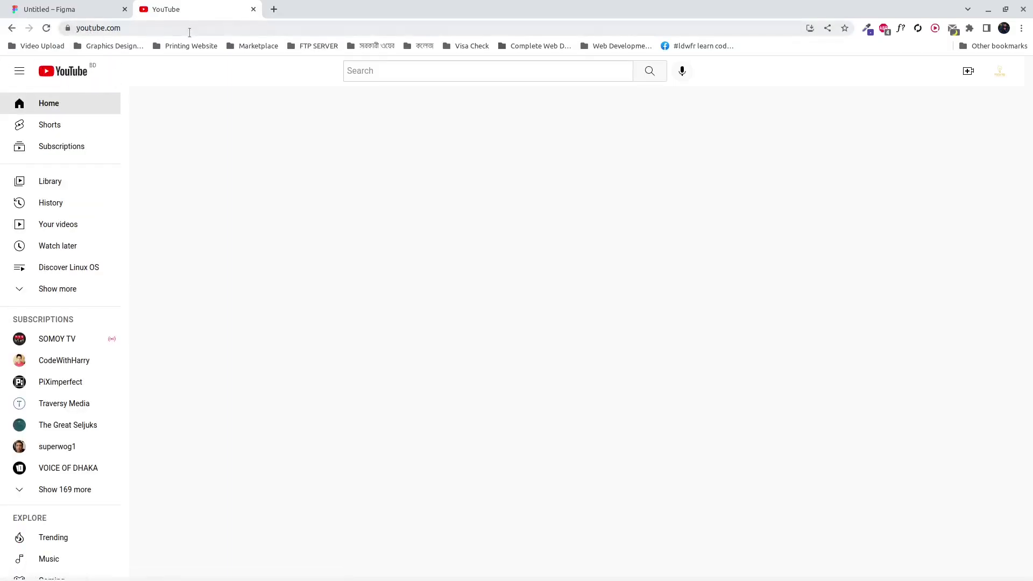
pyautogui.click(274, 9)
pyautogui.write('tec')
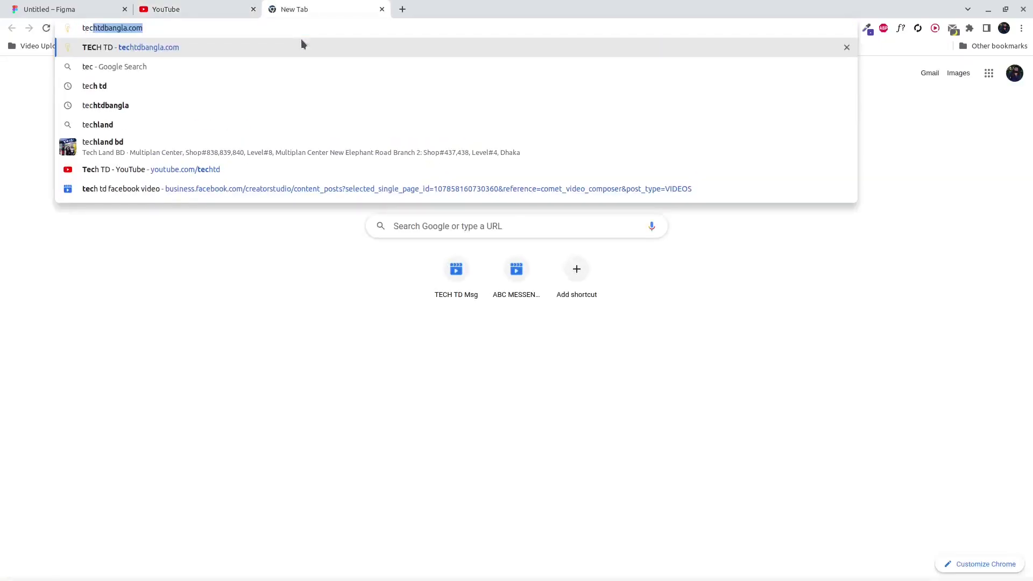
pyautogui.press('Return')
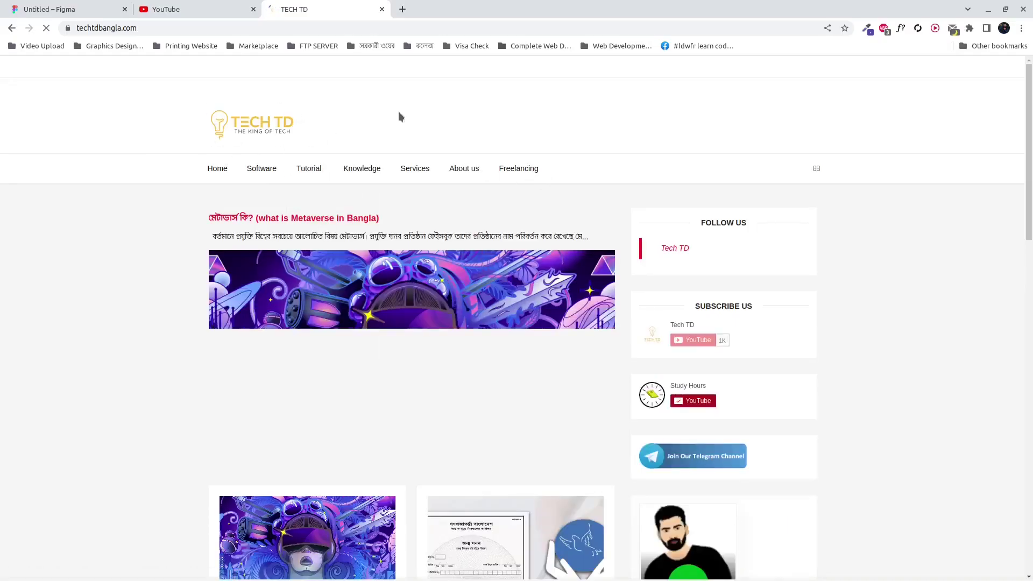
pyautogui.click(177, 9)
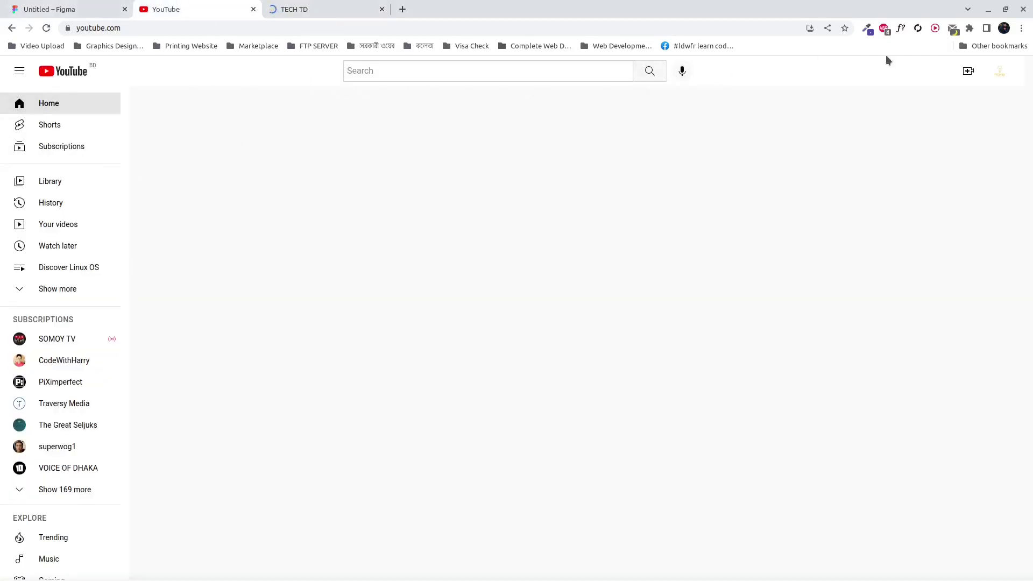
pyautogui.click(76, 8)
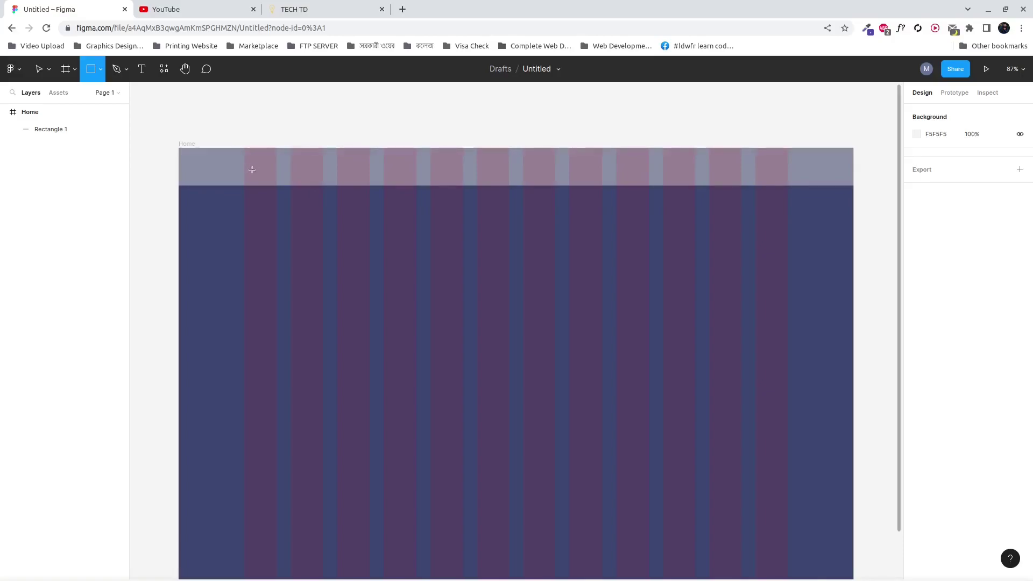
# Draw a 168×44 logo box at the header's left, fill it red FF0000, then view the TECH TD tab
pyautogui.moveTo(244, 160)
pyautogui.mouseDown()
pyautogui.moveTo(324, 178)
pyautogui.moveTo(309, 175)
pyautogui.mouseUp()
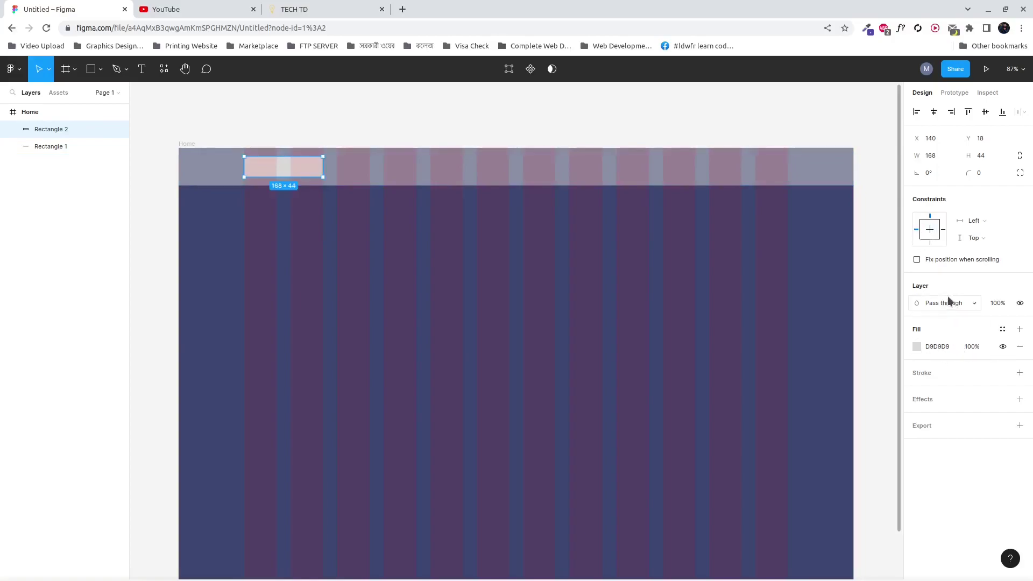
pyautogui.click(917, 346)
pyautogui.click(887, 337)
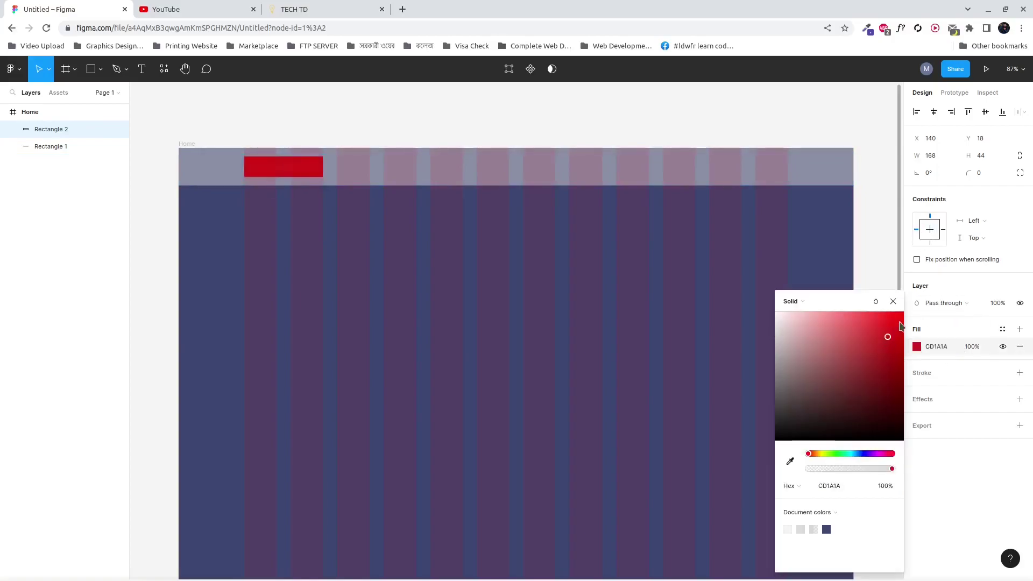
pyautogui.moveTo(901, 326); pyautogui.dragTo(905, 310)
pyautogui.click(932, 479)
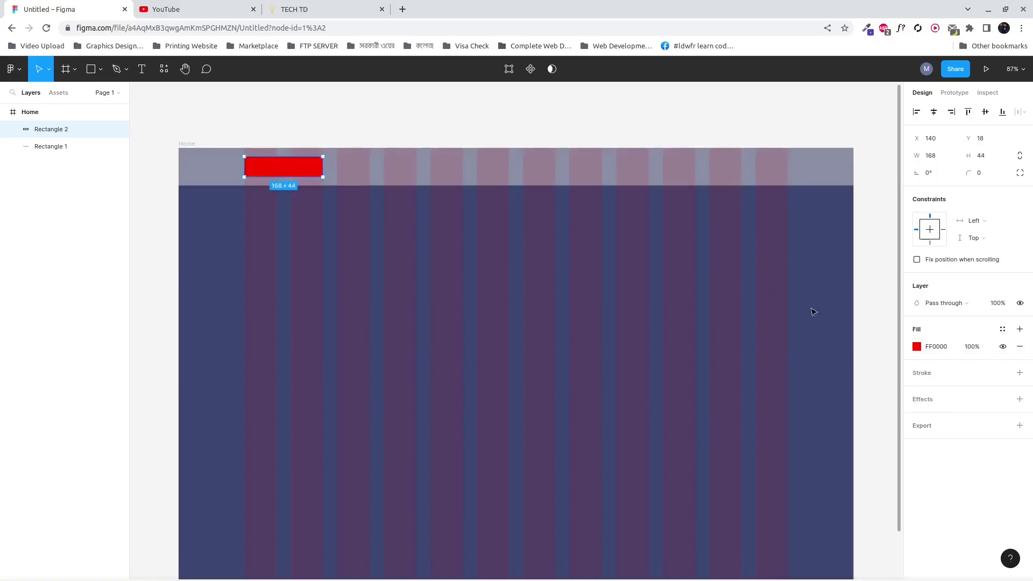
pyautogui.click(530, 257)
pyautogui.click(330, 6)
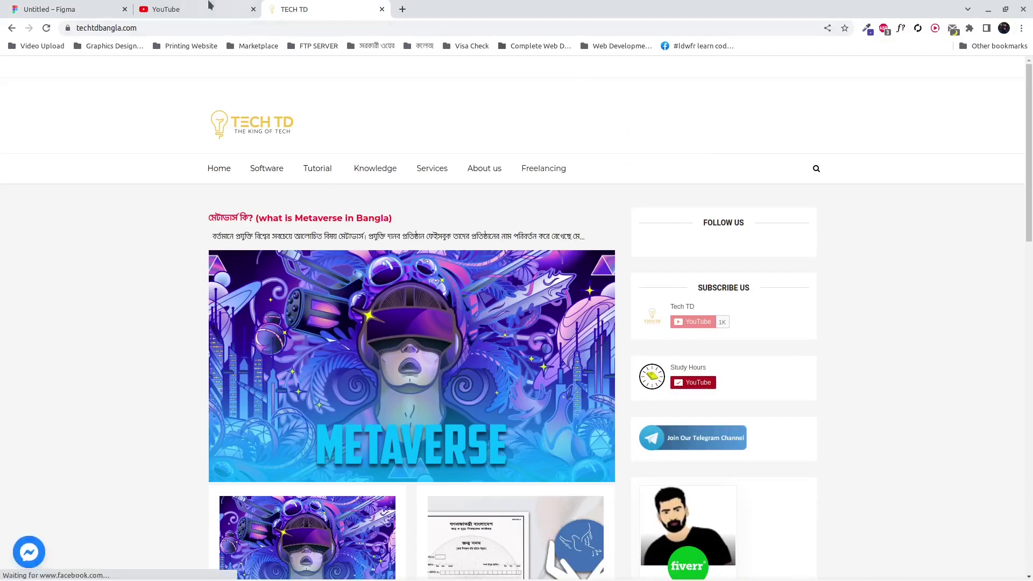
# Alt-drag a copy of the red logo box to the header's right end, sized 69×44
pyautogui.click(86, 8)
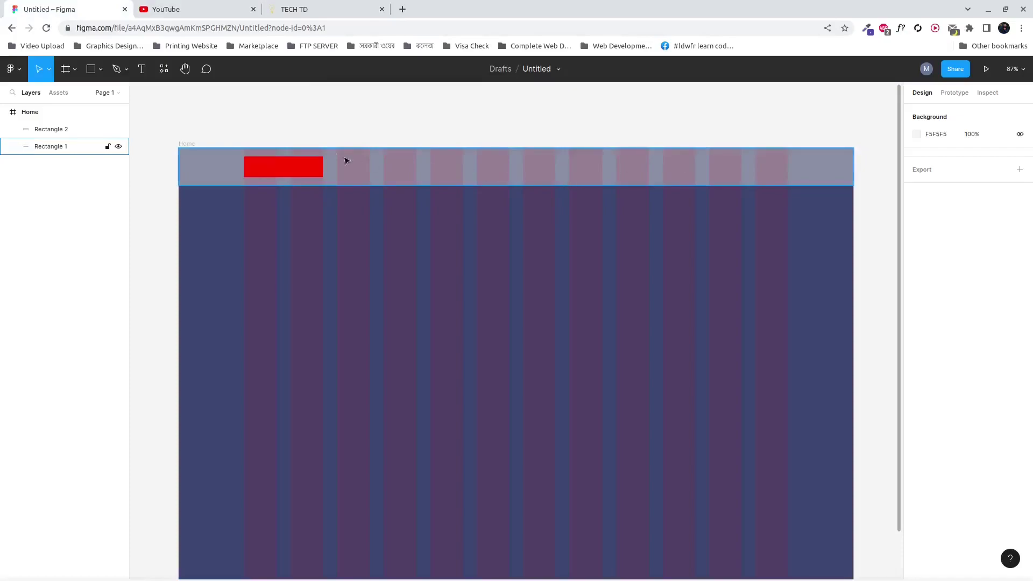
pyautogui.click(237, 129)
pyautogui.click(92, 69)
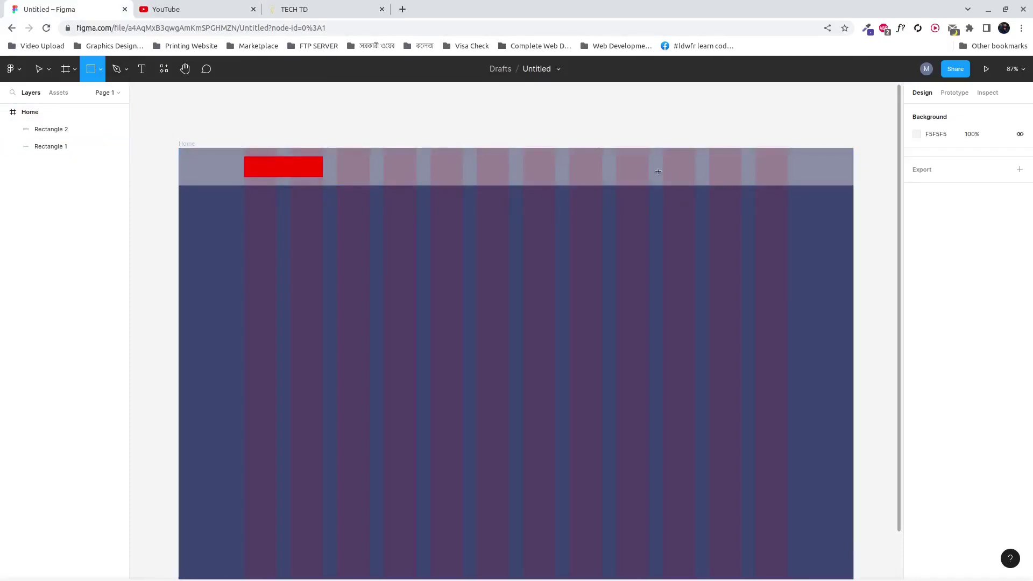
pyautogui.click(39, 69)
pyautogui.click(302, 170)
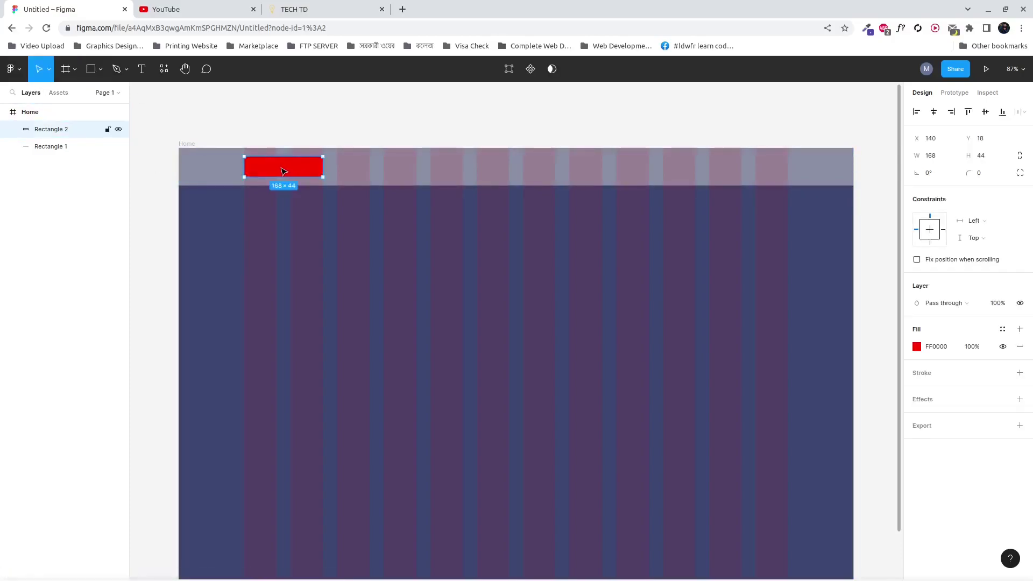
pyautogui.moveTo(283, 171)
pyautogui.mouseDown()
pyautogui.moveTo(340, 171)
pyautogui.moveTo(305, 170)
pyautogui.mouseUp()
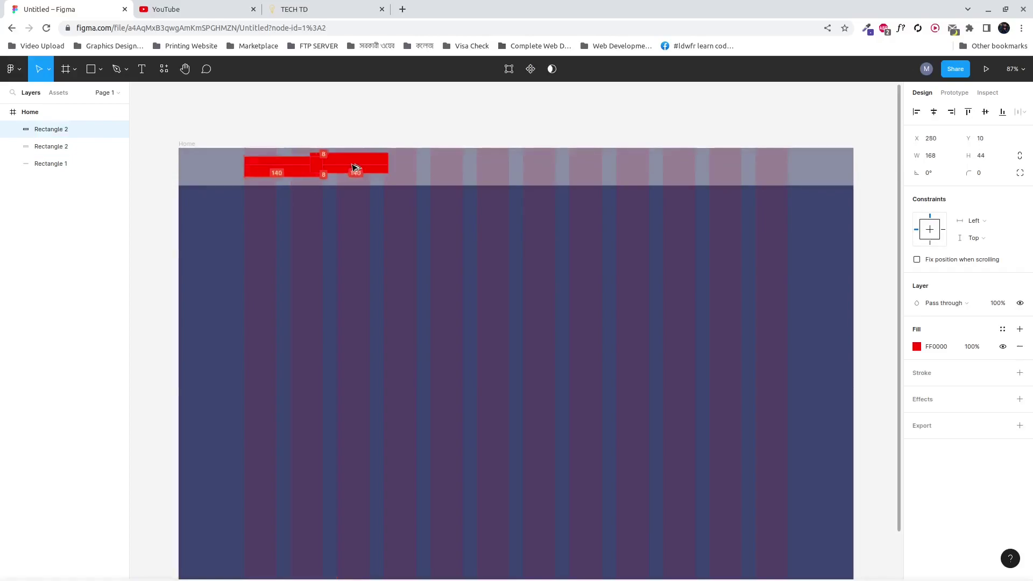
pyautogui.moveTo(306, 170)
pyautogui.mouseDown()
pyautogui.moveTo(391, 170)
pyautogui.moveTo(393, 152)
pyautogui.moveTo(392, 173)
pyautogui.moveTo(757, 170)
pyautogui.mouseUp()
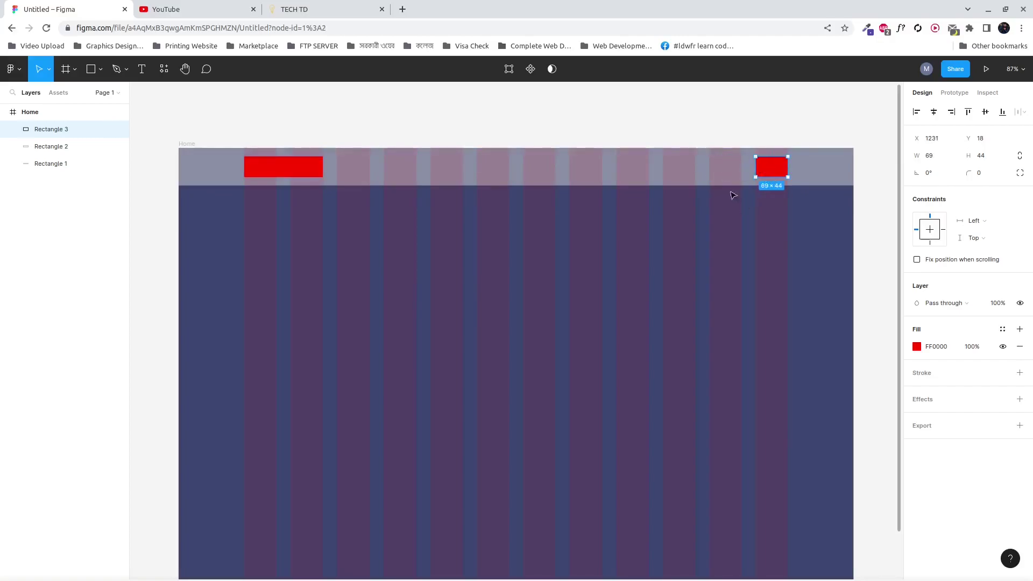
# Make the nav block 25 tall, lower it to Y 28, and copy it into five 69×25 blocks
pyautogui.doubleClick(998, 161)
pyautogui.write('25')
pyautogui.press('Return')
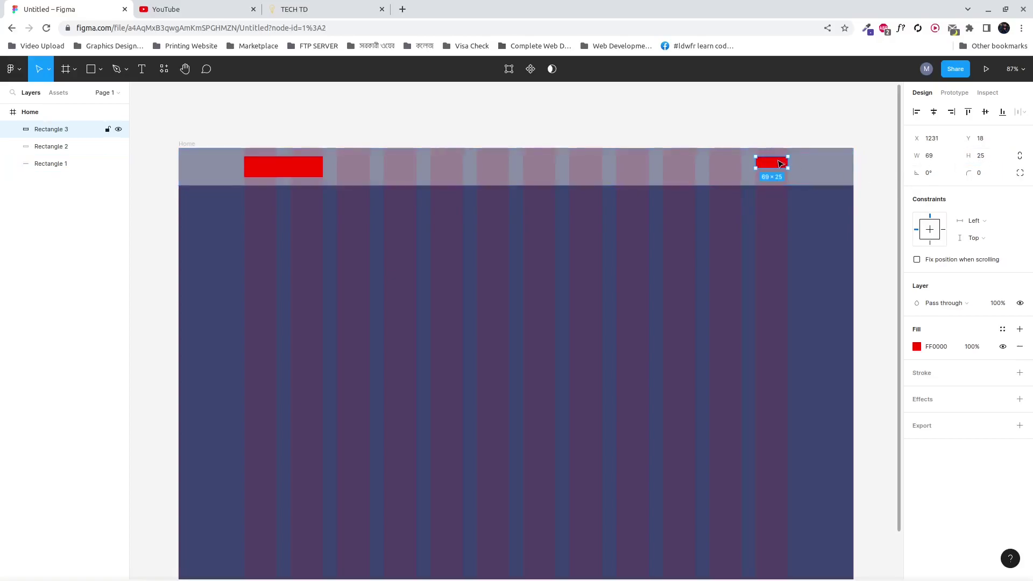
pyautogui.moveTo(780, 165); pyautogui.dragTo(778, 170)
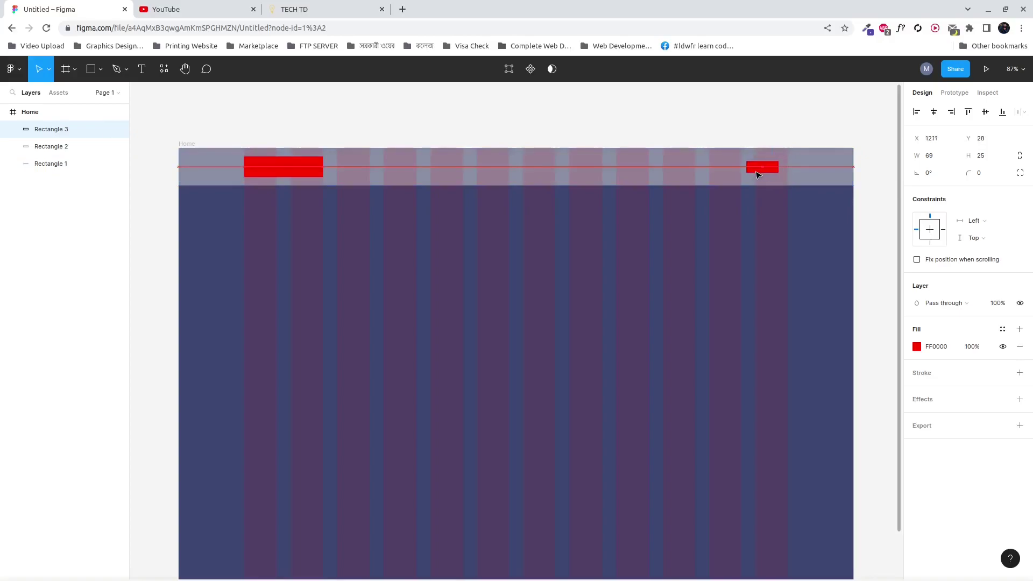
pyautogui.keyDown('alt'); pyautogui.moveTo(772, 172); pyautogui.dragTo(685, 172); pyautogui.keyUp('alt')
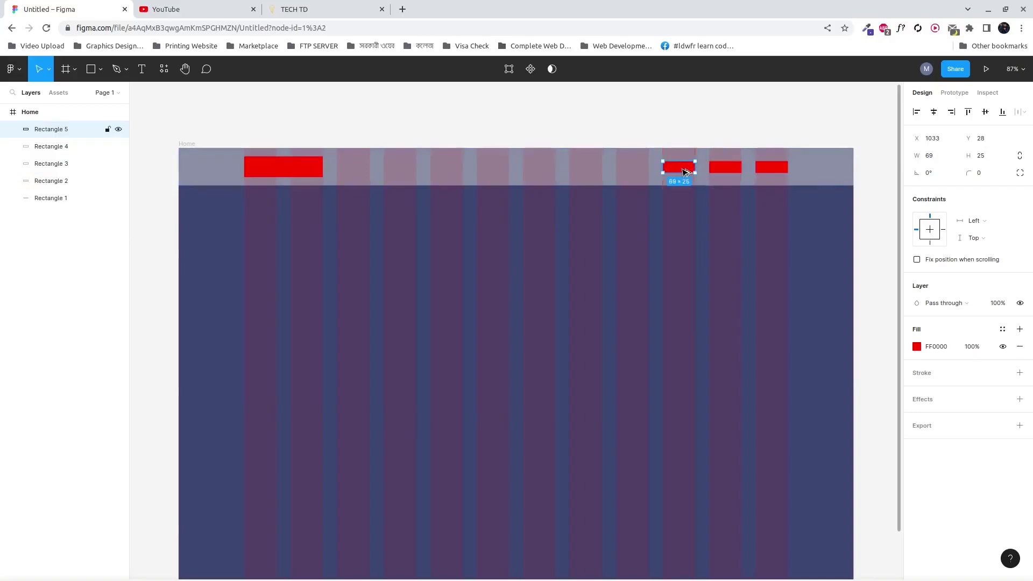
pyautogui.moveTo(686, 172); pyautogui.dragTo(588, 172)
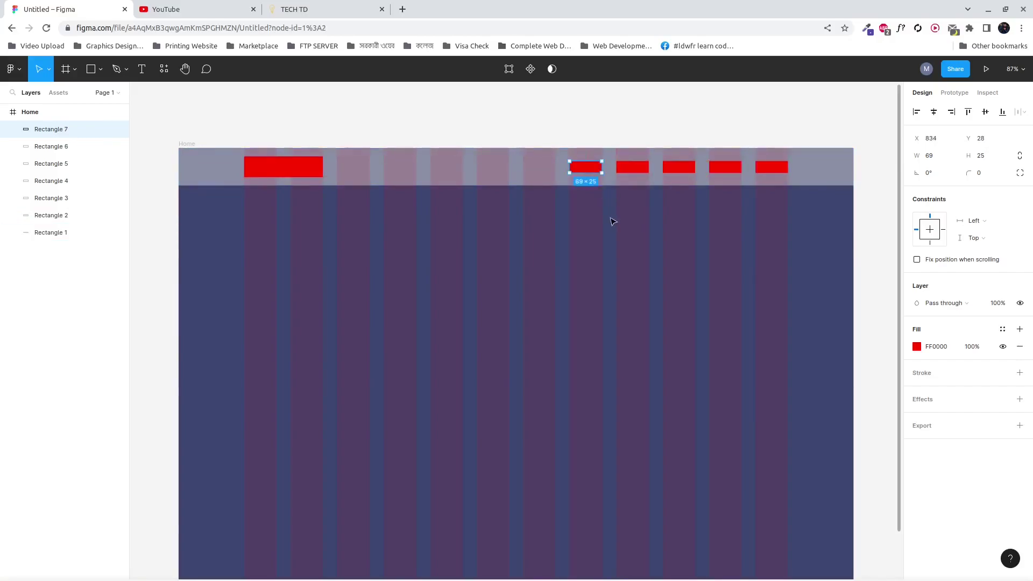
pyautogui.click(624, 258)
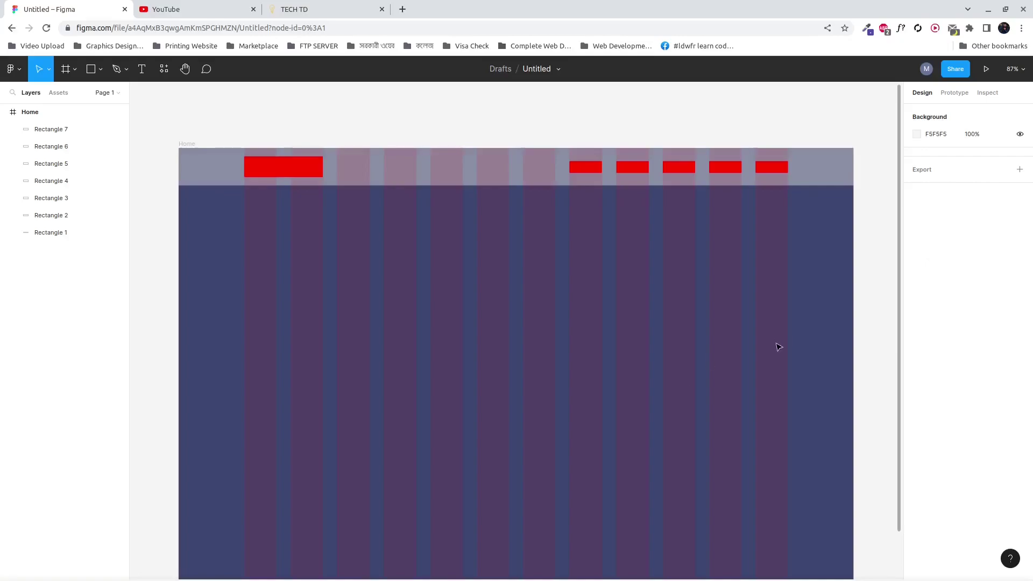
pyautogui.hotkey('ctrl', 'g')
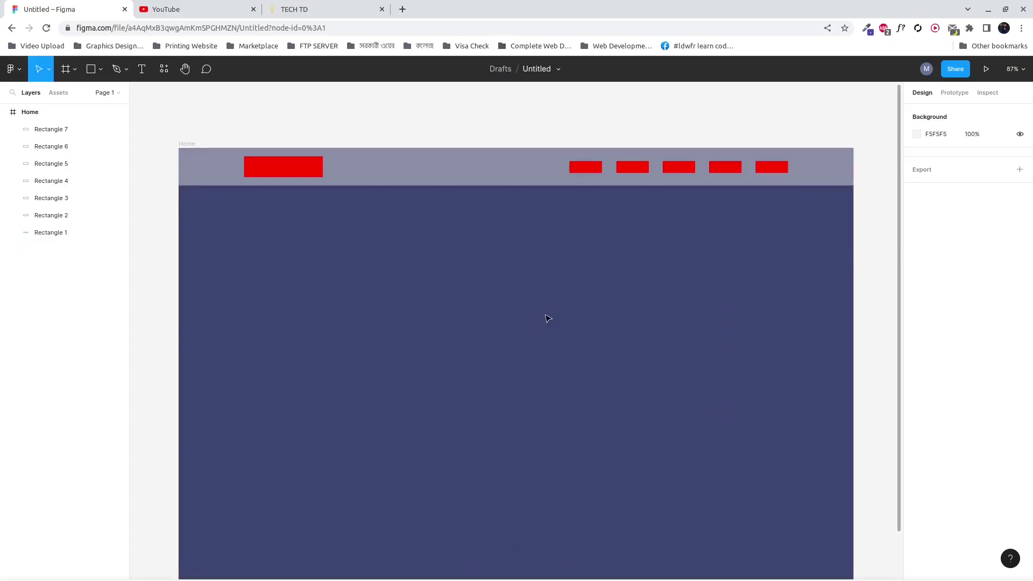
pyautogui.click(293, 8)
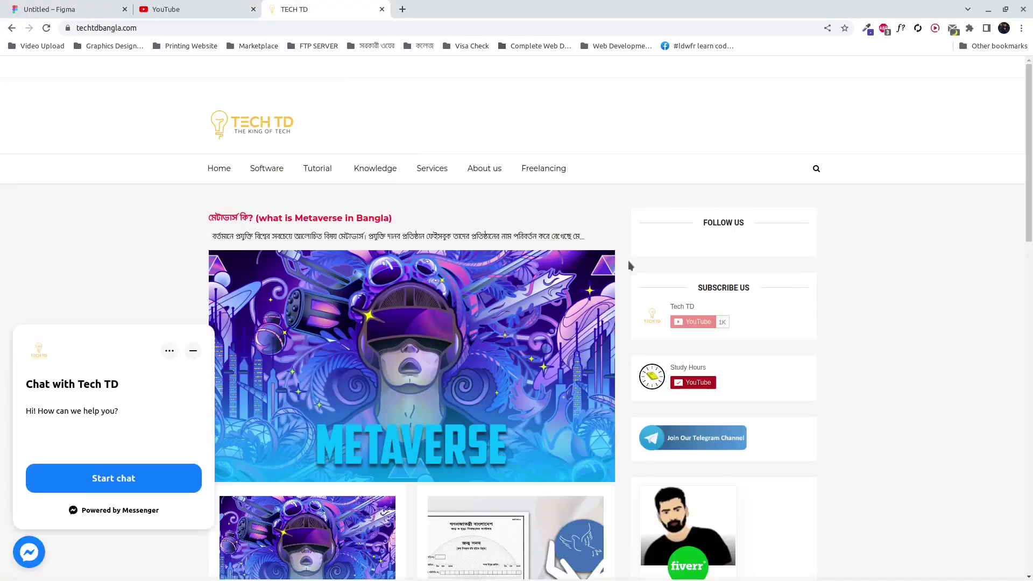
pyautogui.click(75, 8)
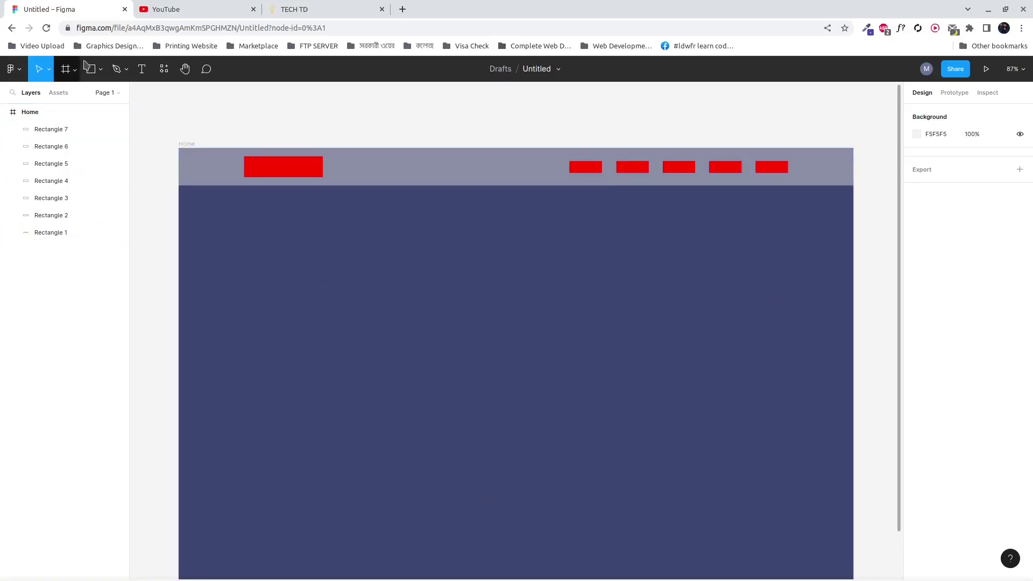
pyautogui.press('r')
pyautogui.hotkey('ctrl', 'shift', '4')
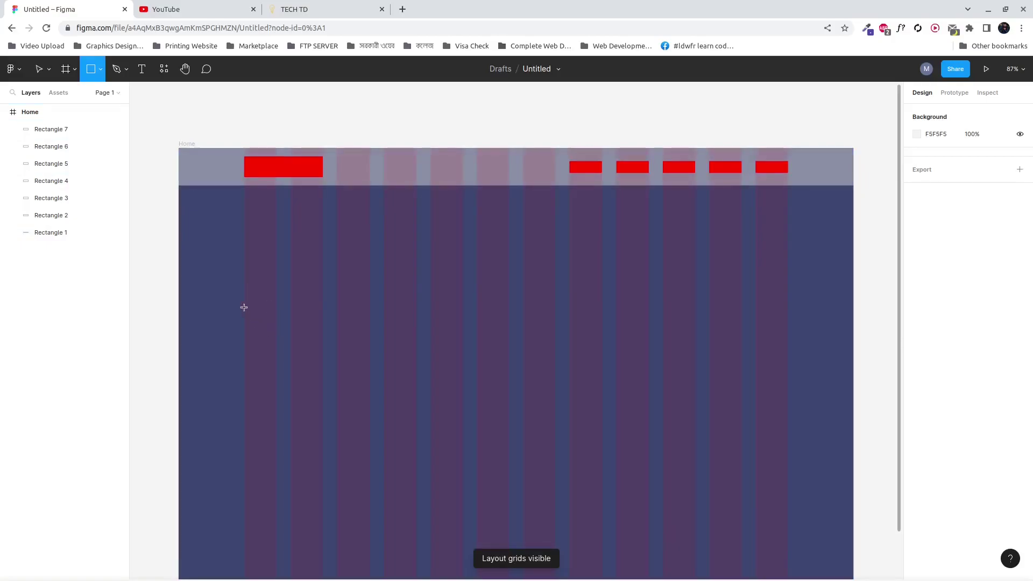
# Draw two stacked 565-wide light grey hero bars, the upper 39 tall and the lower 19 tall
pyautogui.moveTo(244, 307); pyautogui.dragTo(355, 349)
pyautogui.moveTo(474, 356)
pyautogui.mouseDown()
pyautogui.moveTo(509, 357)
pyautogui.moveTo(510, 330)
pyautogui.mouseUp()
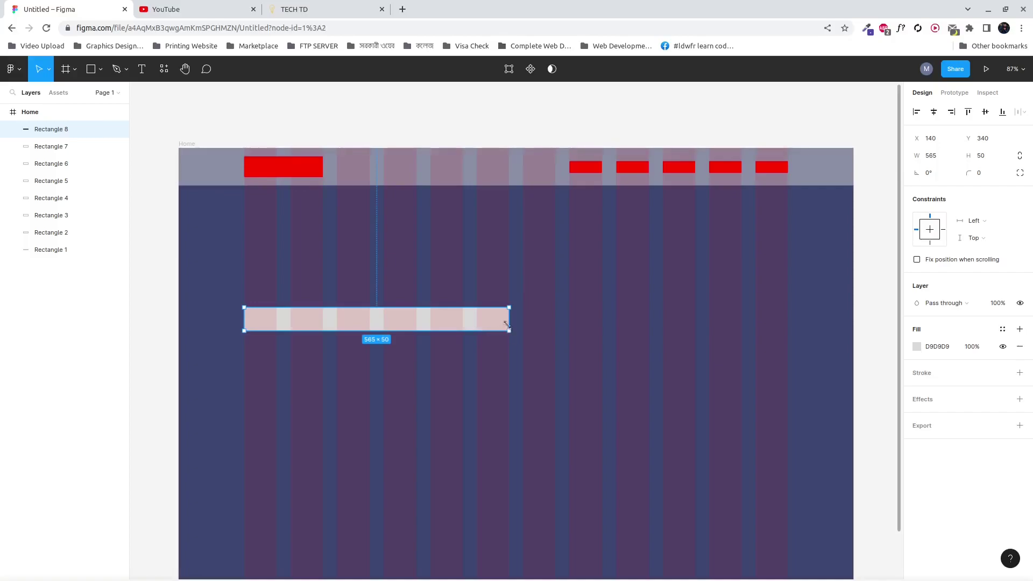
pyautogui.moveTo(507, 324); pyautogui.dragTo(507, 317)
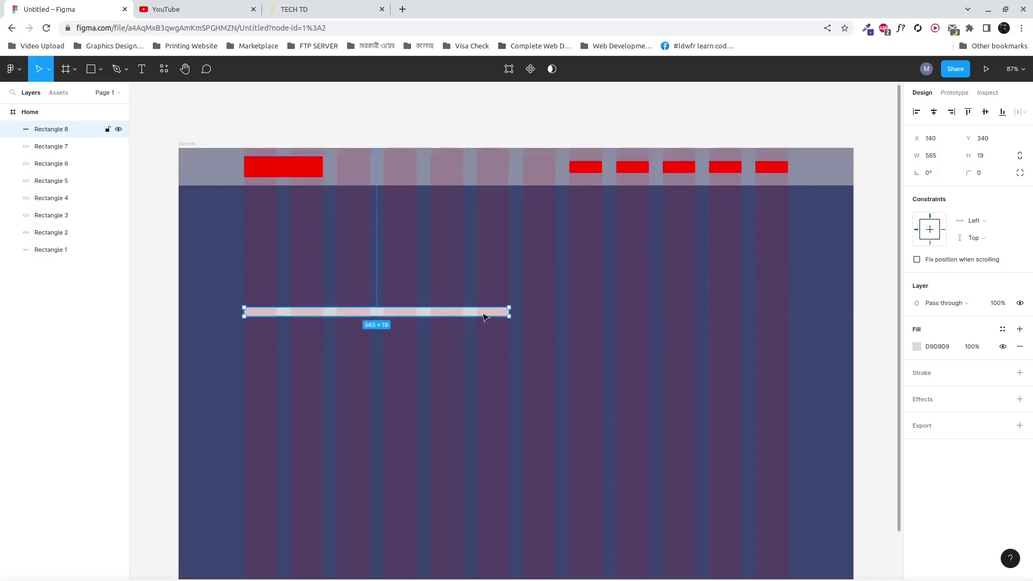
pyautogui.moveTo(480, 315); pyautogui.dragTo(481, 329)
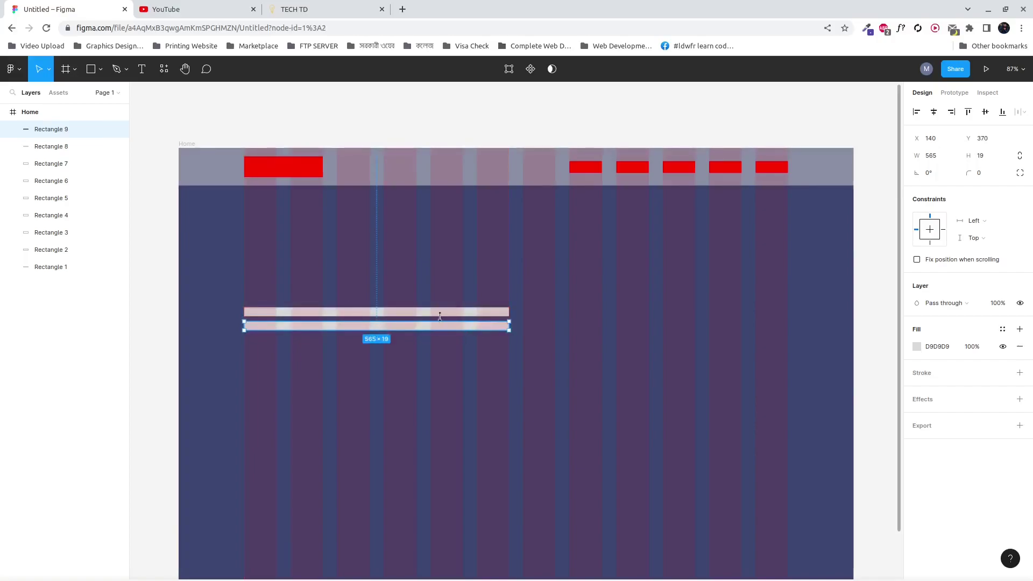
pyautogui.click(422, 316)
pyautogui.moveTo(382, 303); pyautogui.dragTo(382, 293)
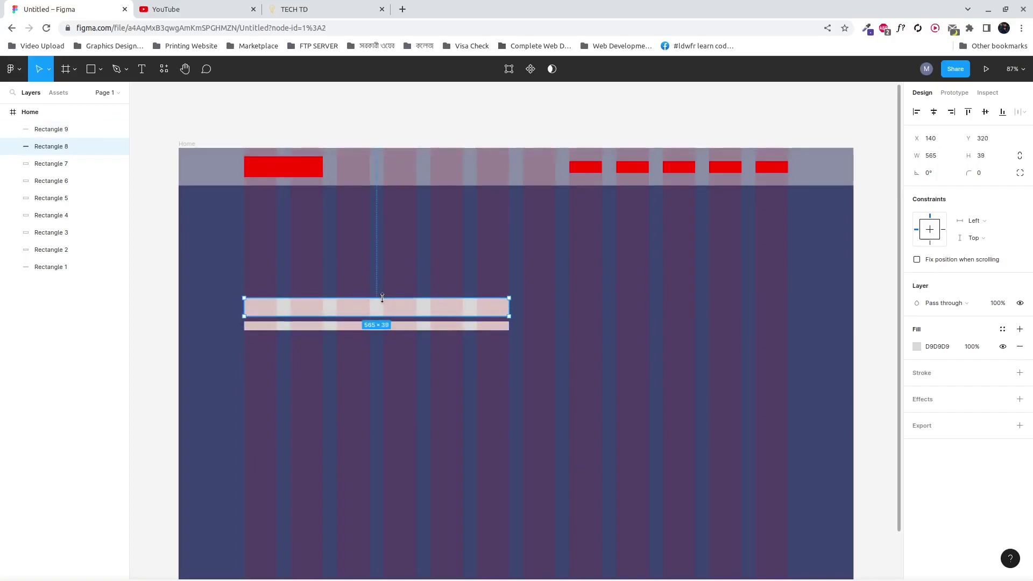
pyautogui.click(371, 365)
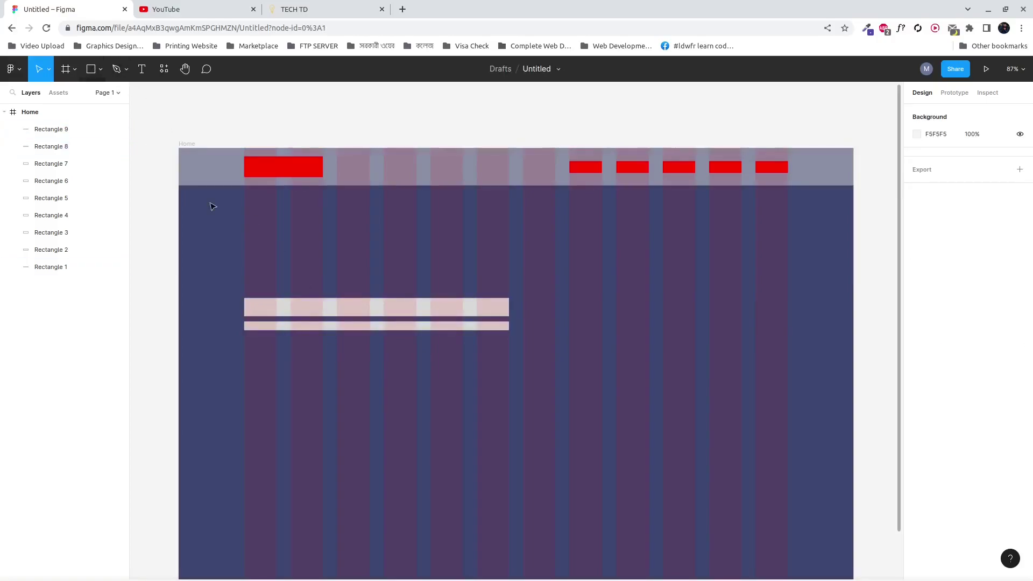
# Draw a 169×49 button rectangle beneath the hero bars and zoom in on it
pyautogui.press('r')
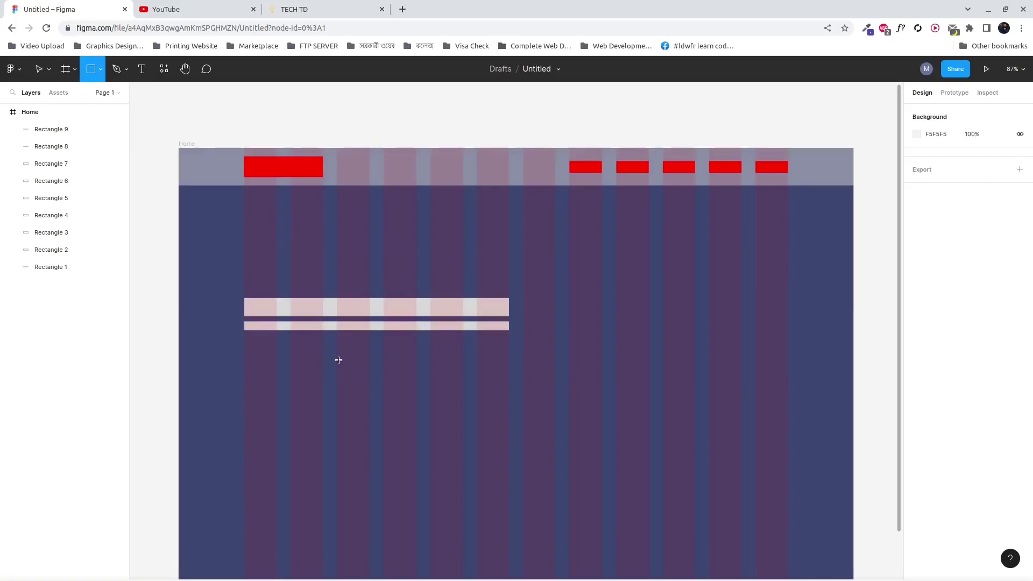
pyautogui.moveTo(337, 350); pyautogui.dragTo(417, 370)
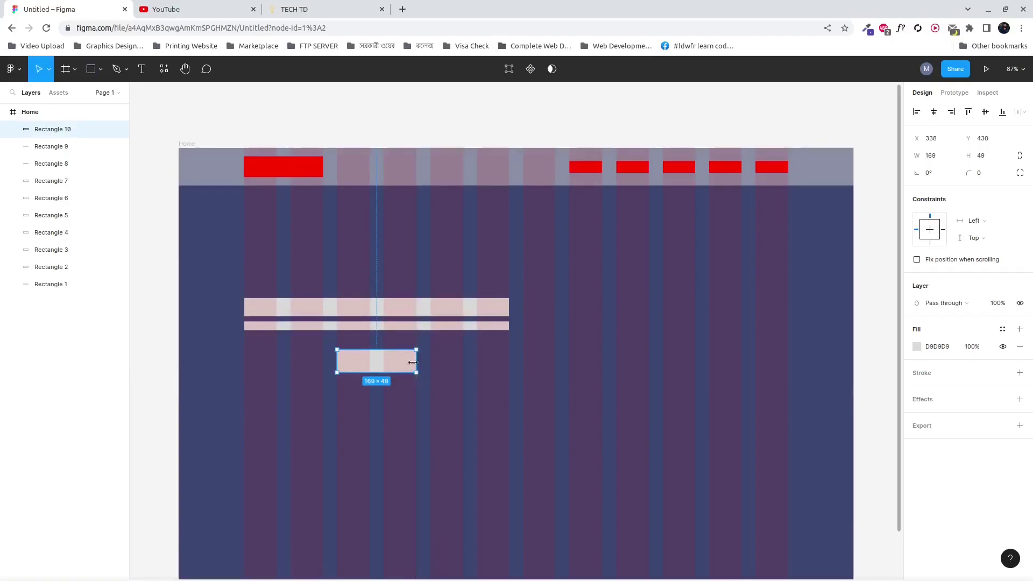
pyautogui.press('alt')
pyautogui.press('Up')
pyautogui.press('Up')
pyautogui.press('Up')
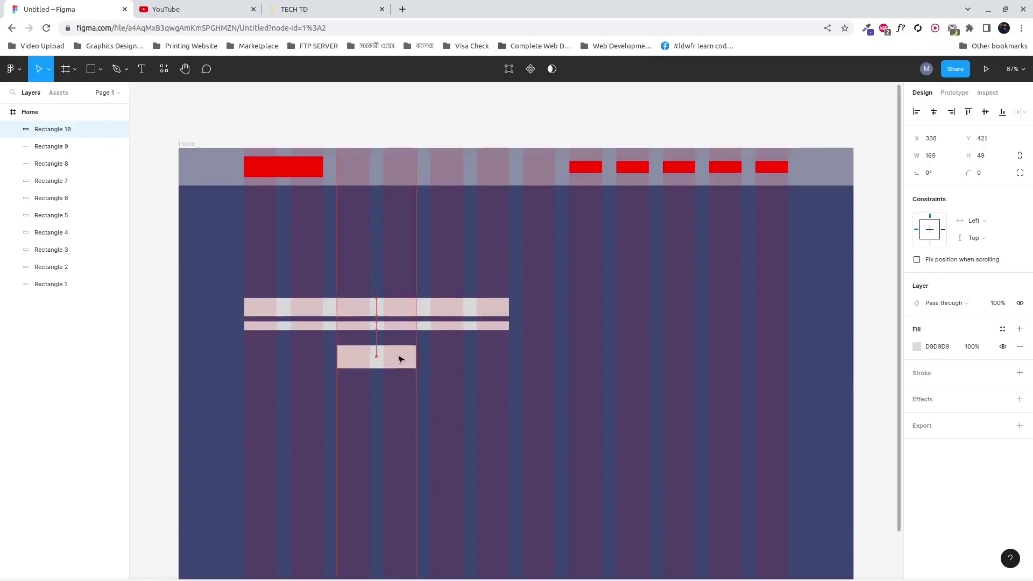
pyautogui.click(407, 376)
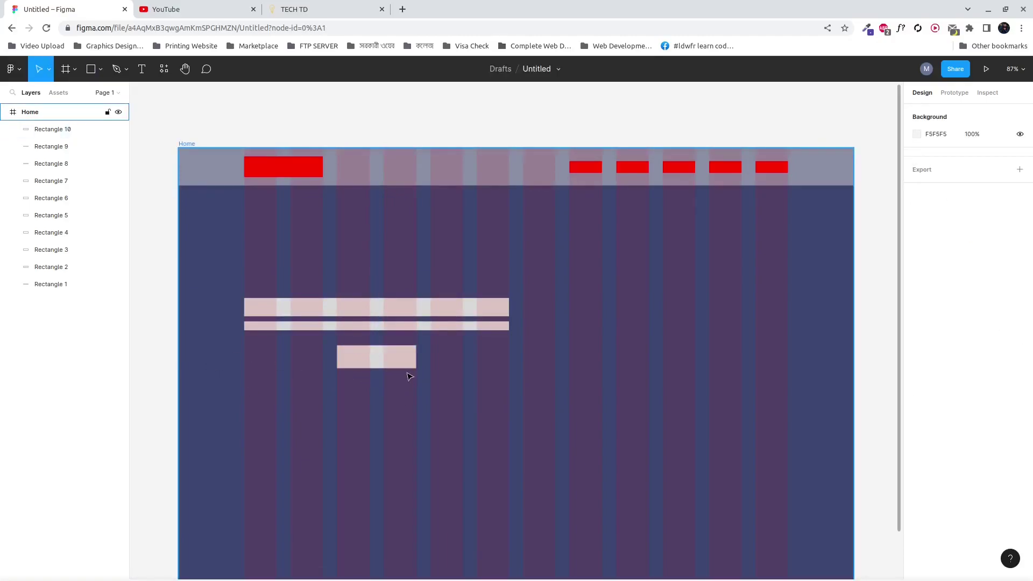
pyautogui.scroll(5, 408, 375)
pyautogui.scroll(1, 408, 376)
pyautogui.scroll(-5, 408, 375)
pyautogui.scroll(2, 407, 376)
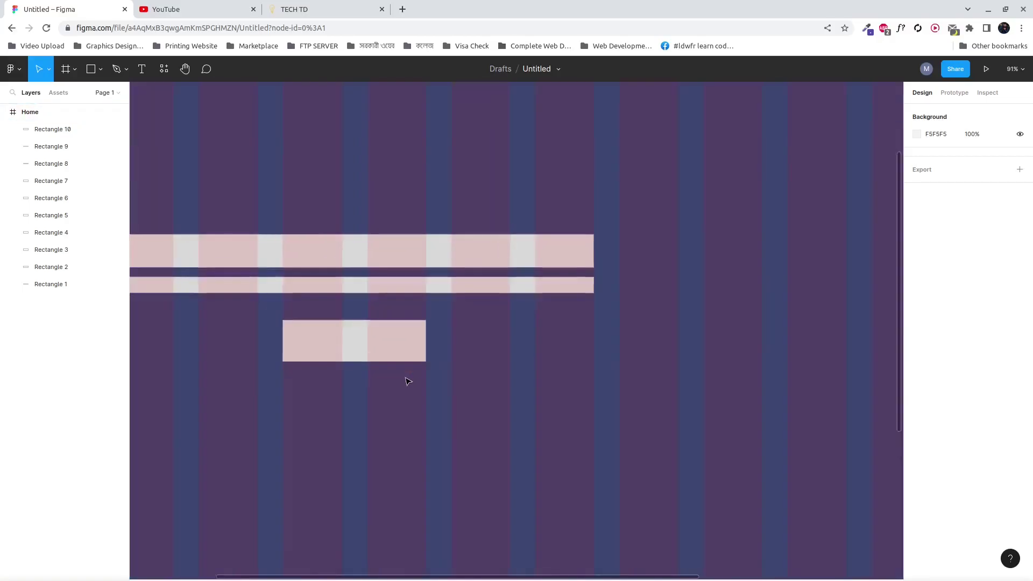
pyautogui.scroll(-3, 407, 379)
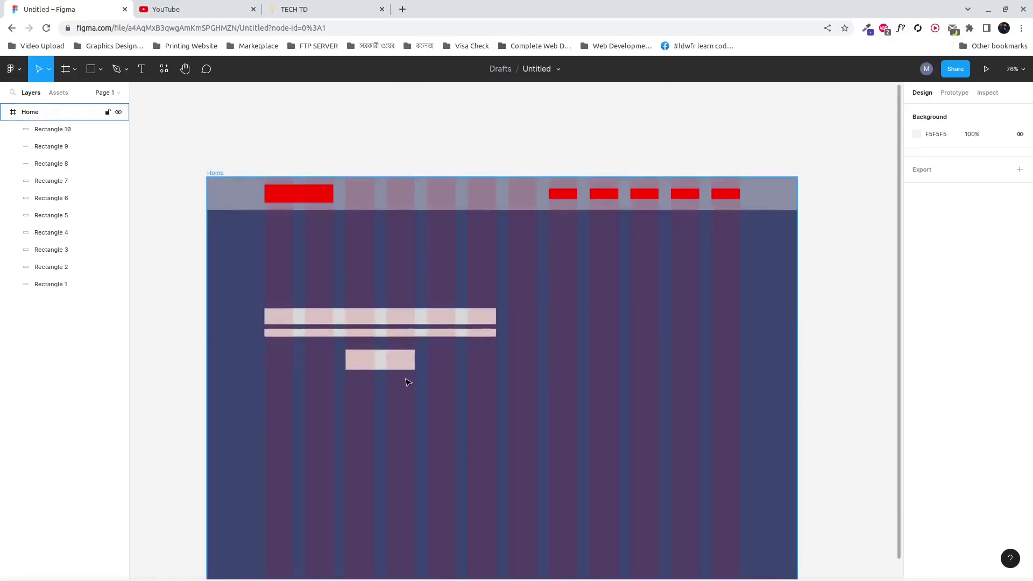
pyautogui.scroll(3, 359, 395)
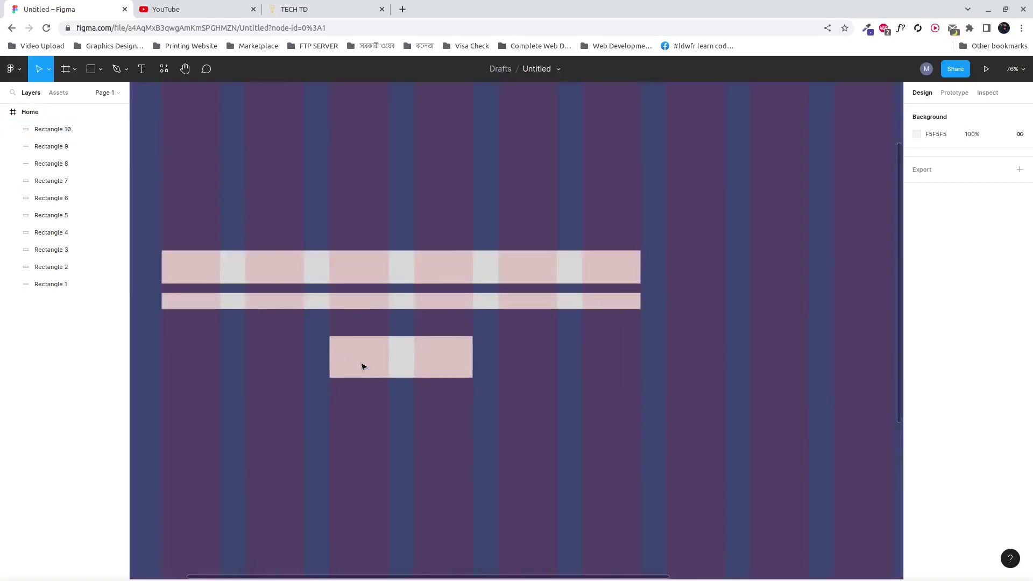
pyautogui.scroll(2, 362, 366)
pyautogui.scroll(2, 362, 369)
pyautogui.scroll(2, 581, 363)
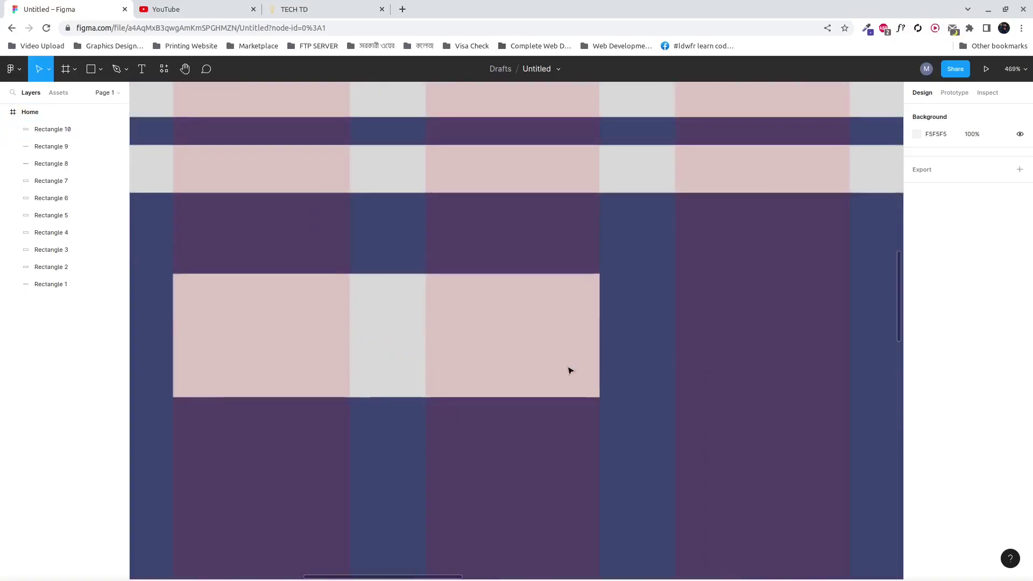
pyautogui.scroll(-1, 484, 367)
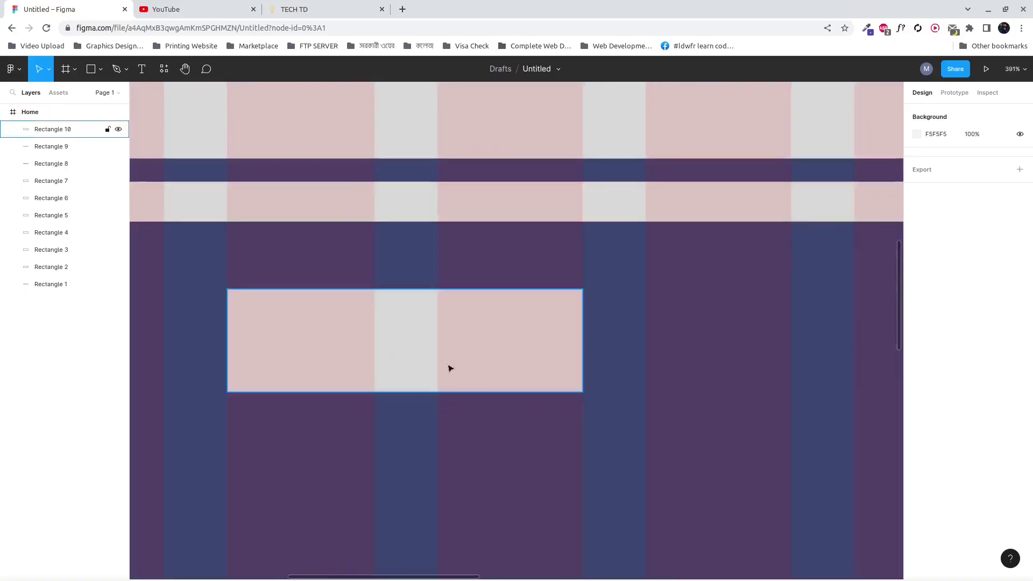
# Set the button rectangle's corner radius to 2, then zoom back out to the frame
pyautogui.click(414, 345)
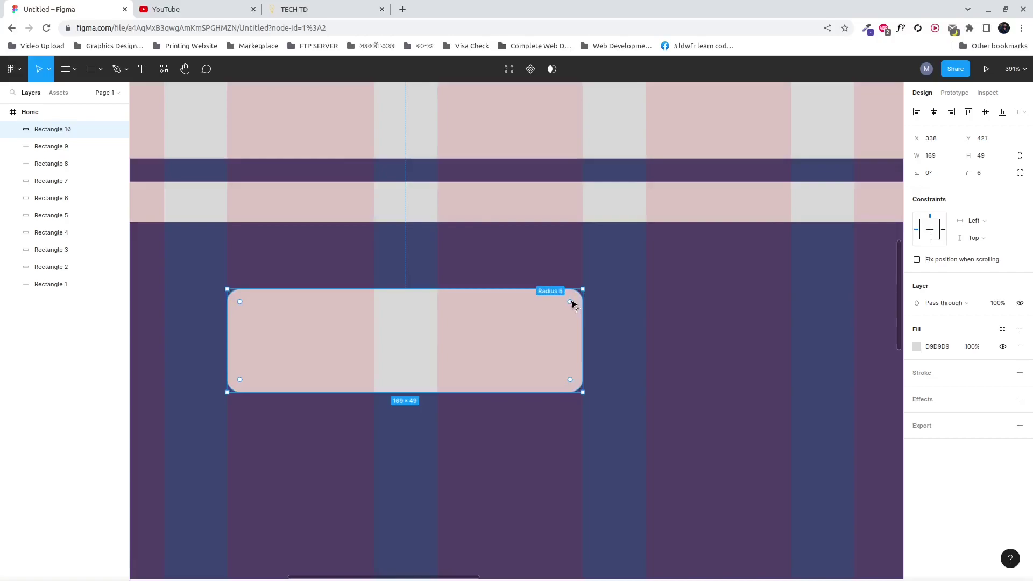
pyautogui.moveTo(576, 297)
pyautogui.mouseDown()
pyautogui.moveTo(451, 343)
pyautogui.moveTo(631, 284)
pyautogui.mouseUp()
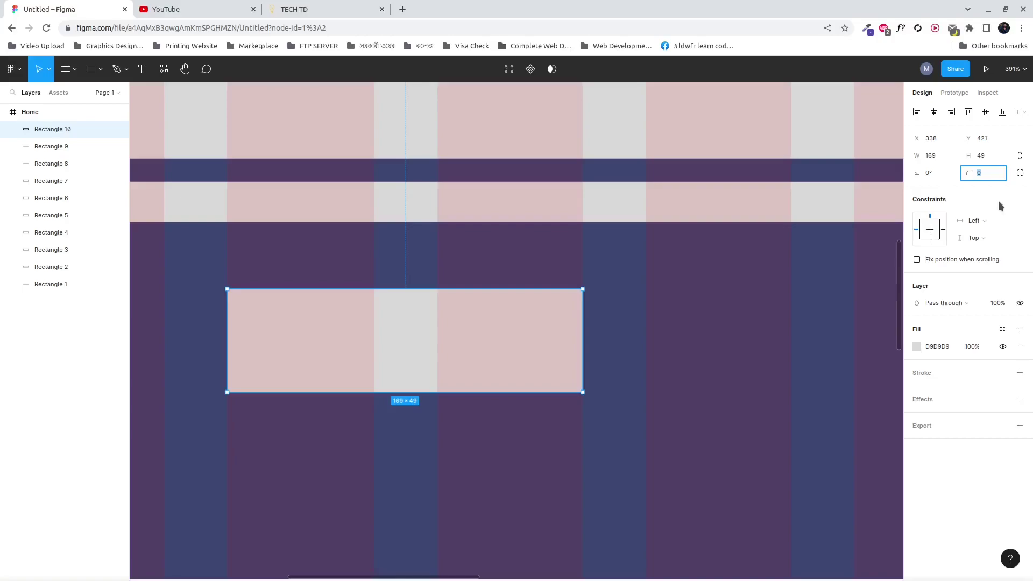
pyautogui.write('2')
pyautogui.press('Return')
pyautogui.click(668, 372)
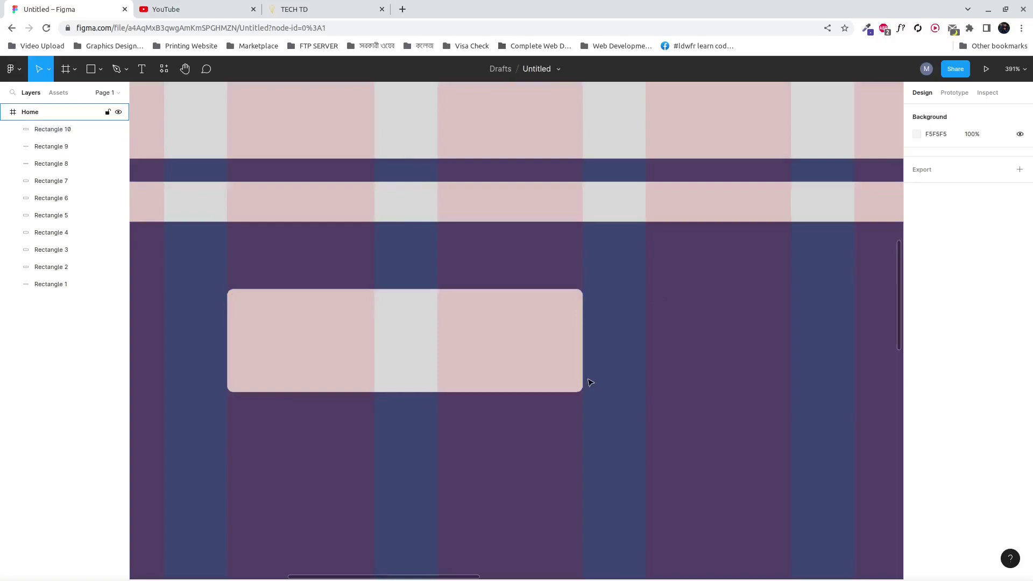
pyautogui.scroll(-5, 586, 385)
pyautogui.scroll(-5, 589, 384)
pyautogui.scroll(2, 895, 363)
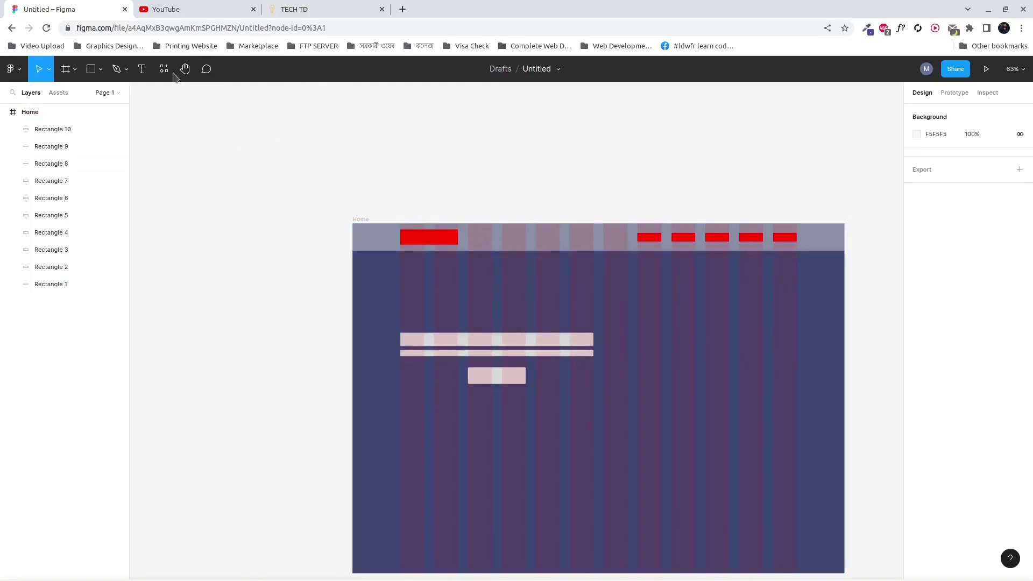
# Draw a large 565×703 ellipse on the right side of the hero area
pyautogui.click(100, 69)
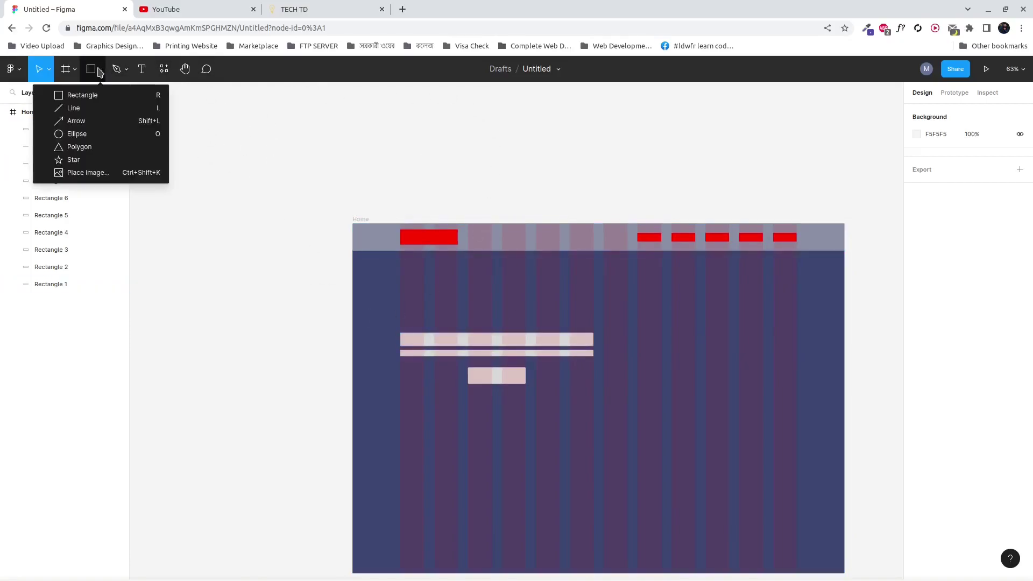
pyautogui.click(78, 134)
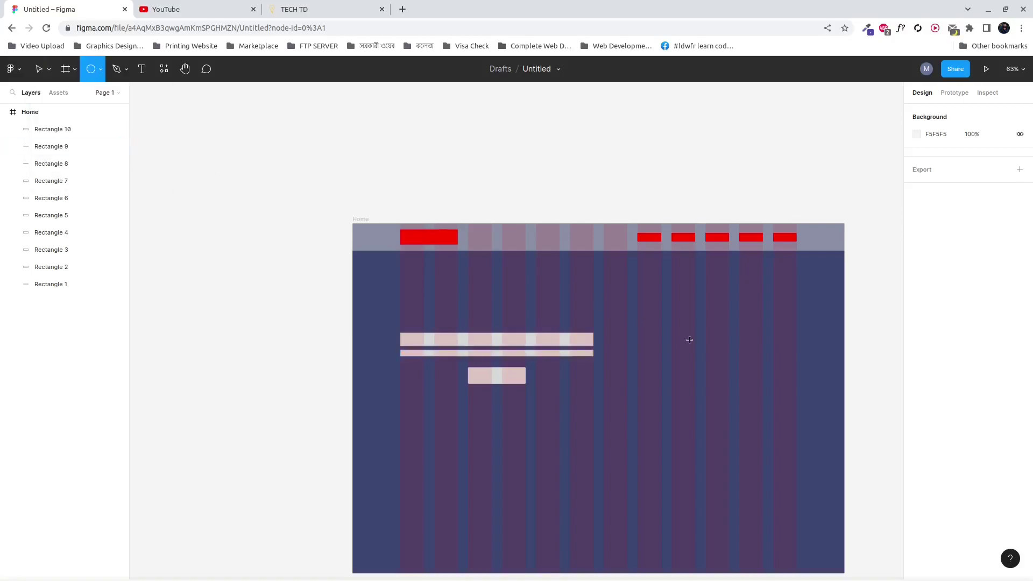
pyautogui.moveTo(788, 289); pyautogui.dragTo(607, 527)
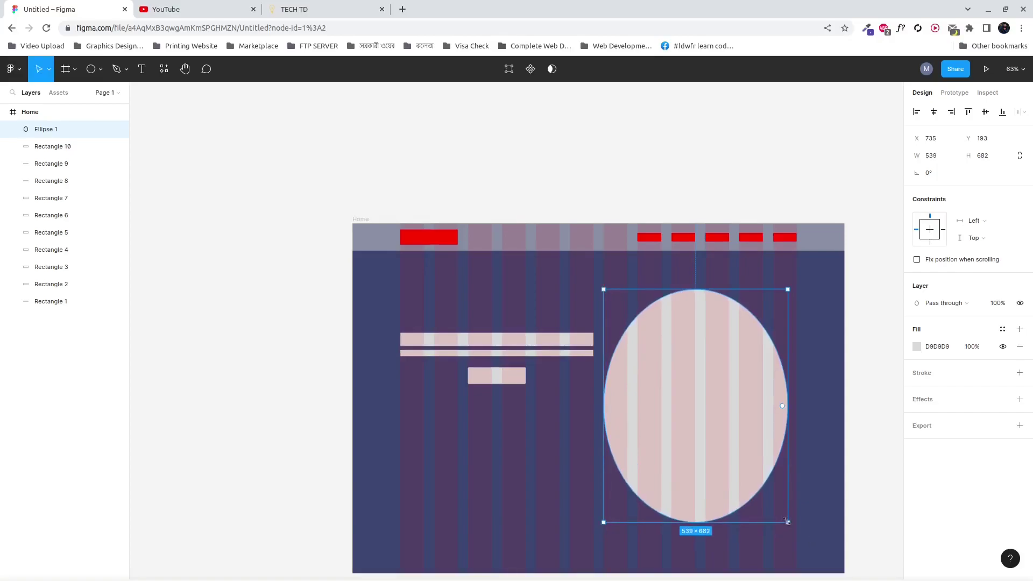
pyautogui.moveTo(786, 521); pyautogui.dragTo(797, 529)
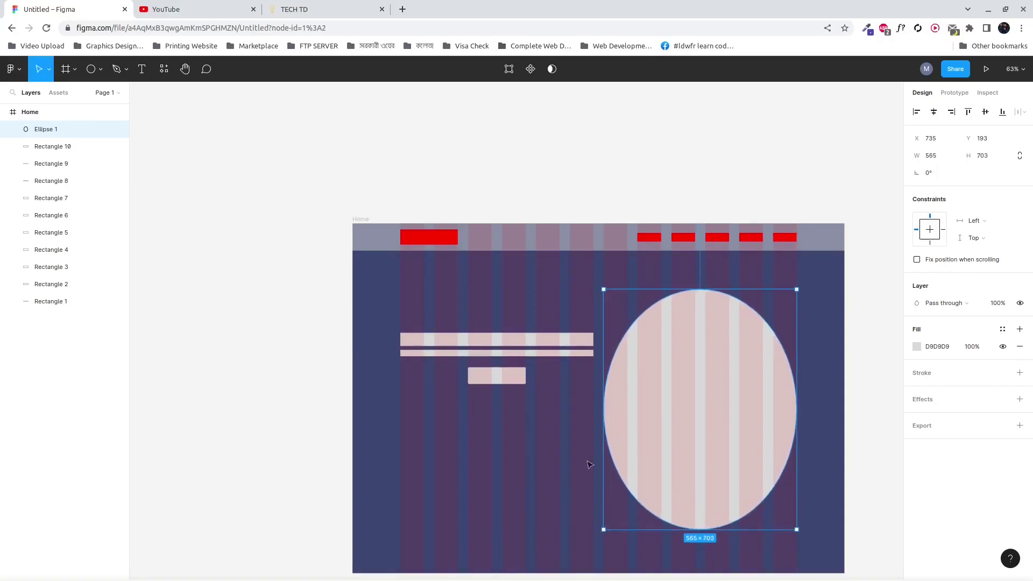
# Hide the layout grids and review the ellipse placeholder in the frame
pyautogui.hotkey('ctrl', 'shift', '4')
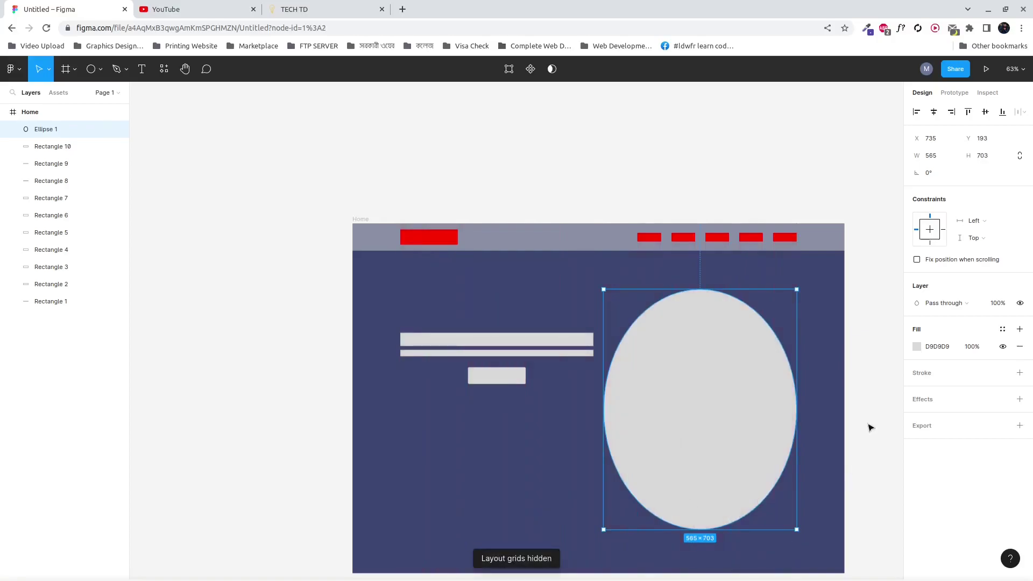
pyautogui.click(871, 428)
pyautogui.scroll(-3, 801, 355)
pyautogui.scroll(2, 800, 356)
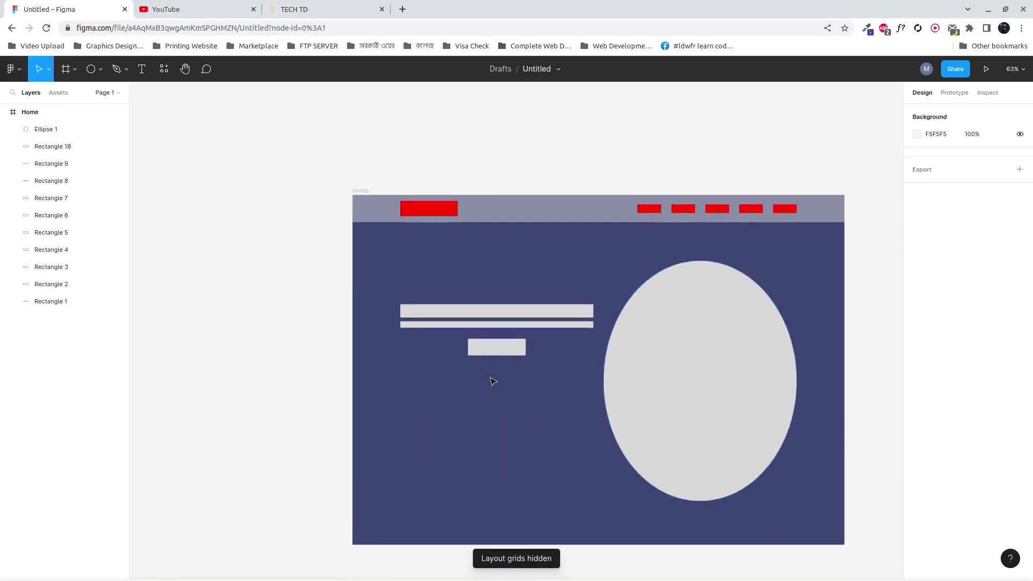
pyautogui.moveTo(489, 376)
pyautogui.mouseDown()
pyautogui.moveTo(506, 297)
pyautogui.moveTo(505, 371)
pyautogui.mouseUp()
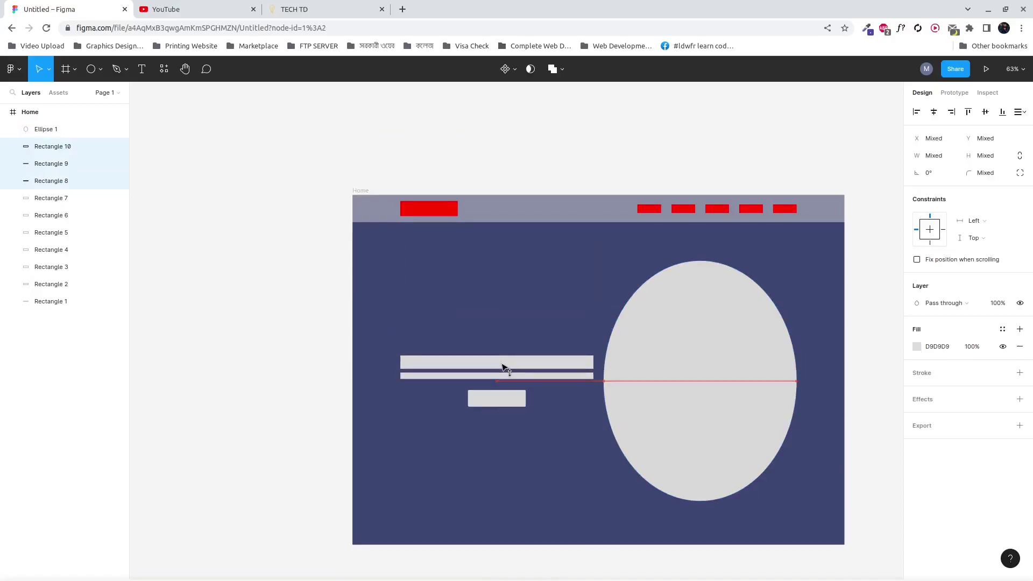
pyautogui.click(714, 412)
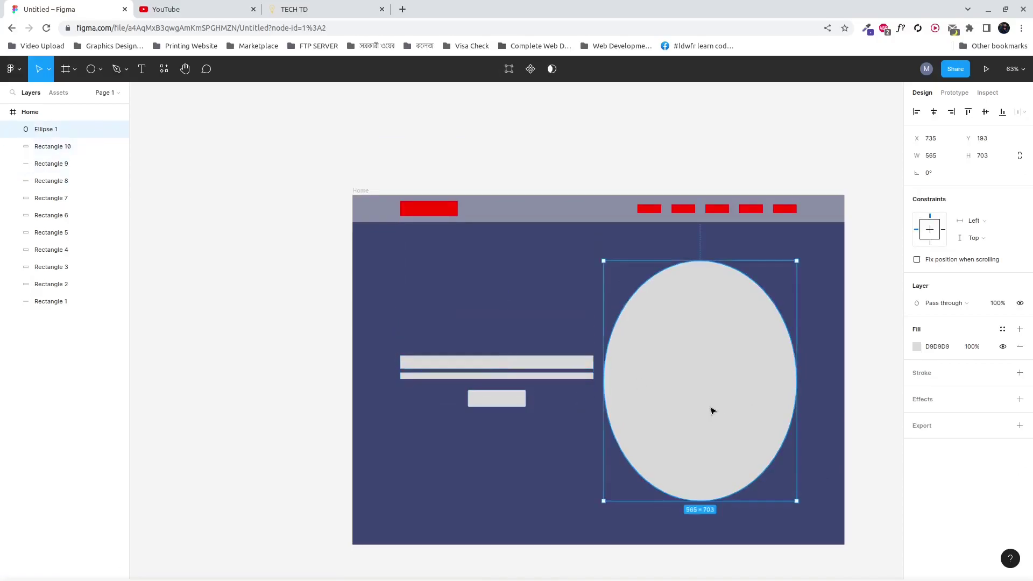
pyautogui.click(884, 385)
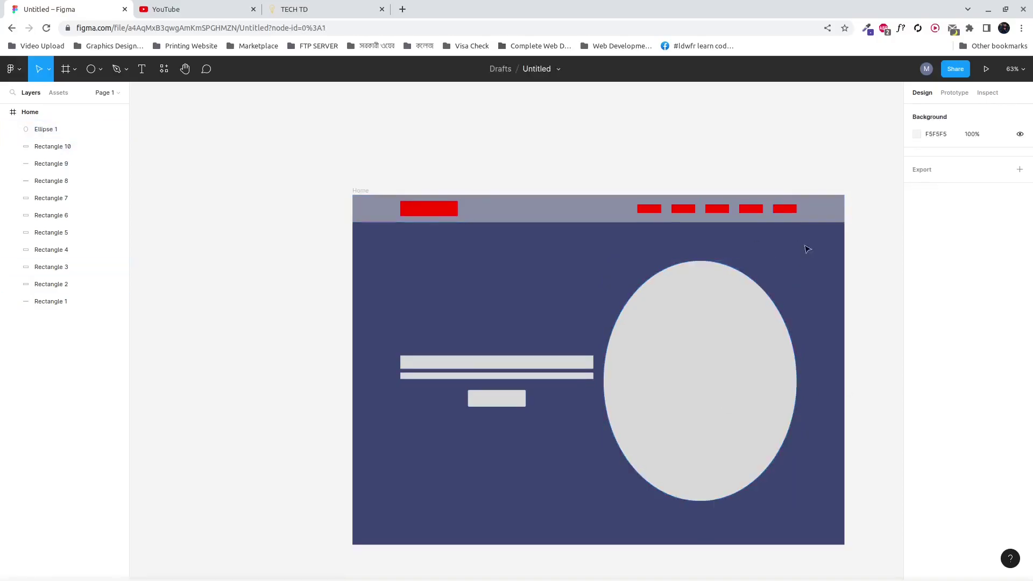
pyautogui.scroll(-3, 829, 290)
pyautogui.scroll(1, 831, 304)
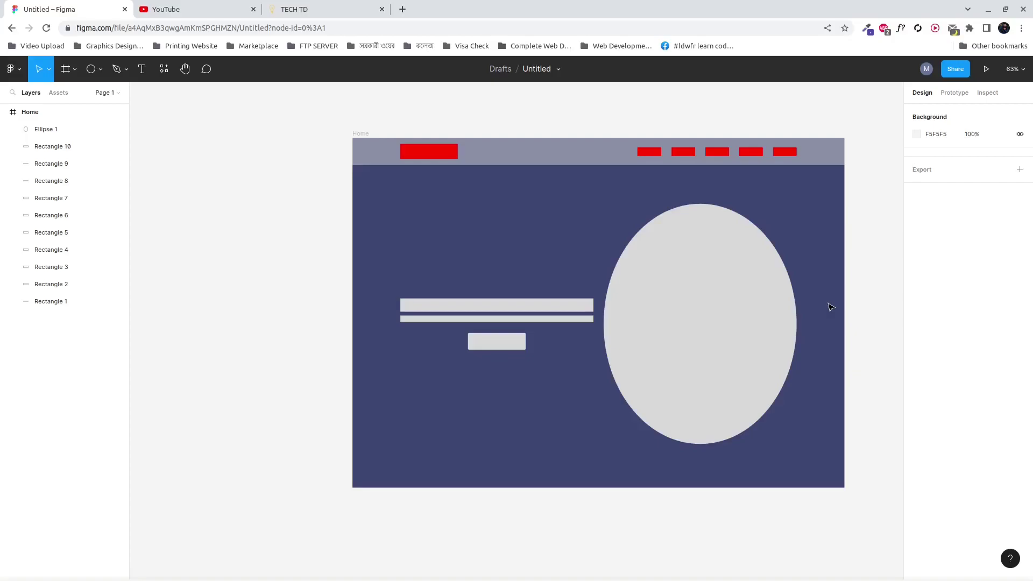
# Load the techtdbangla Facebook page in a new browser tab
pyautogui.click(403, 10)
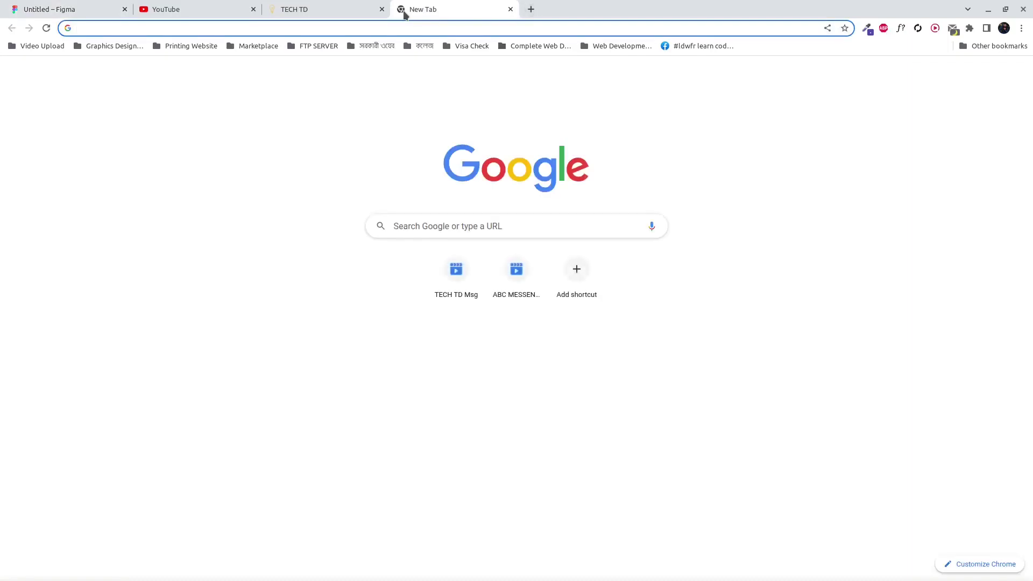
pyautogui.write('facebook.com')
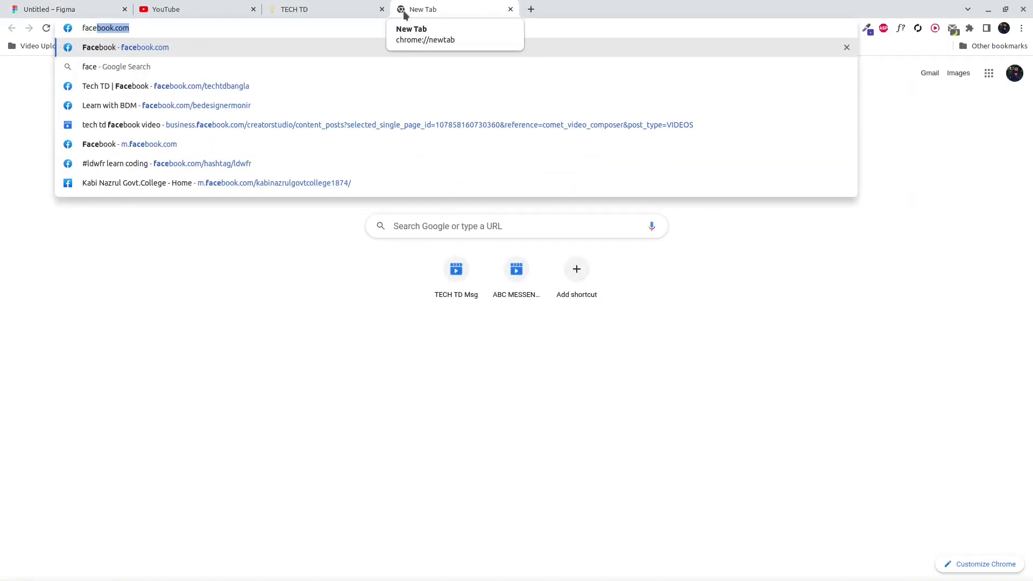
pyautogui.press('Right')
pyautogui.press('Return')
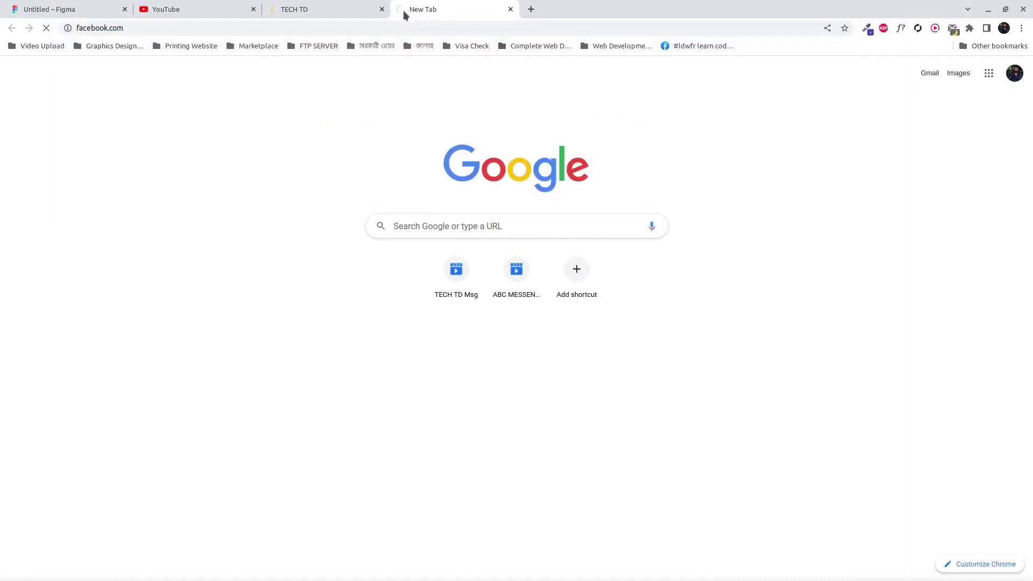
pyautogui.click(277, 28)
pyautogui.write('tec')
pyautogui.press('Right')
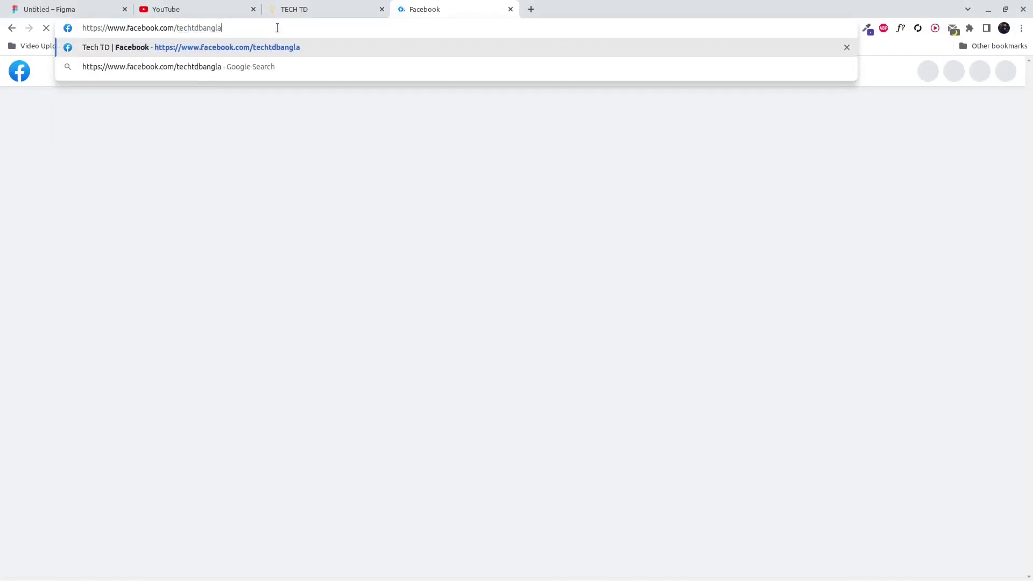
pyautogui.press('Return')
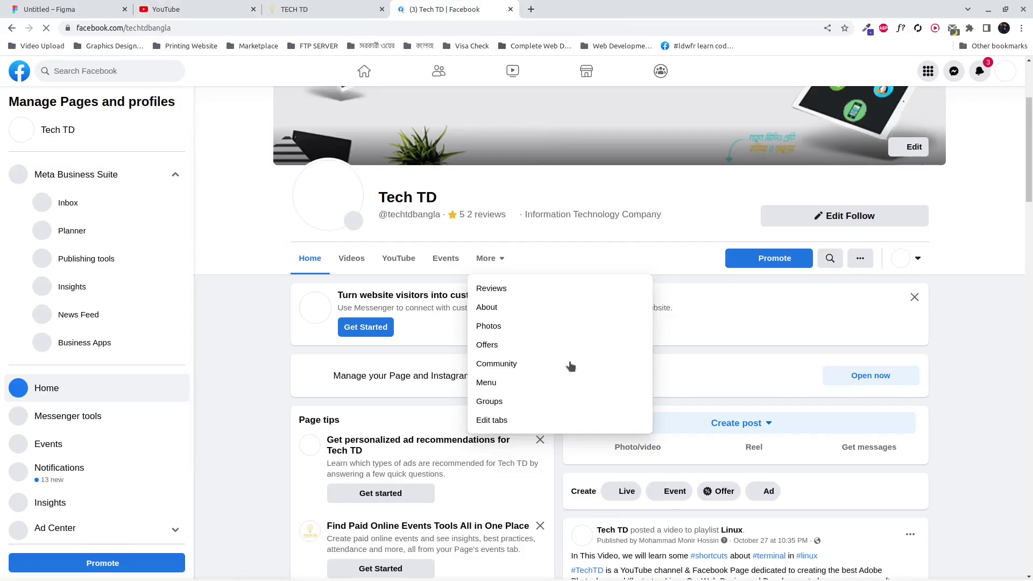
# Open the TECH TD (OFFICIAL) group from the page's Community section
pyautogui.click(521, 370)
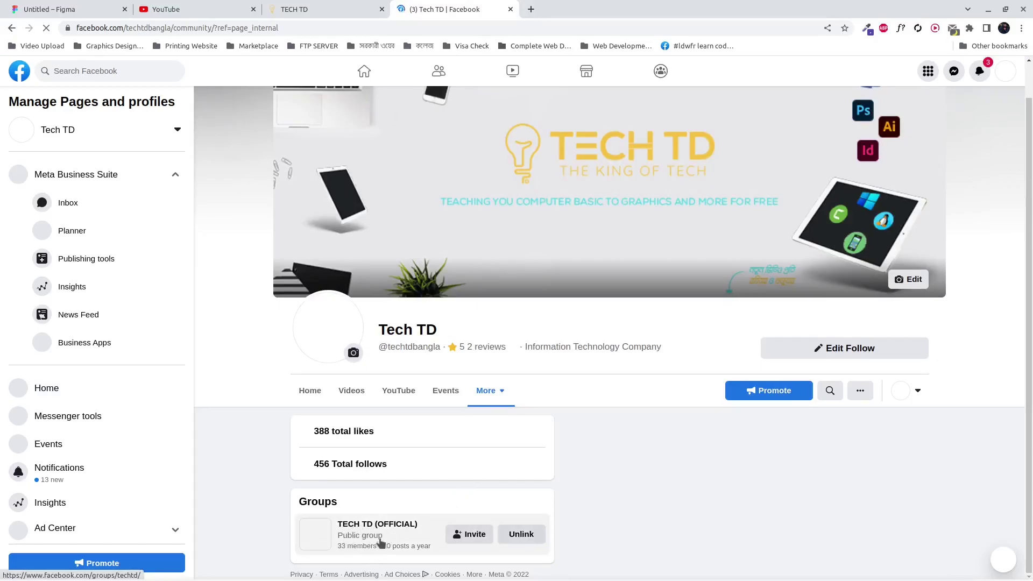
pyautogui.click(366, 535)
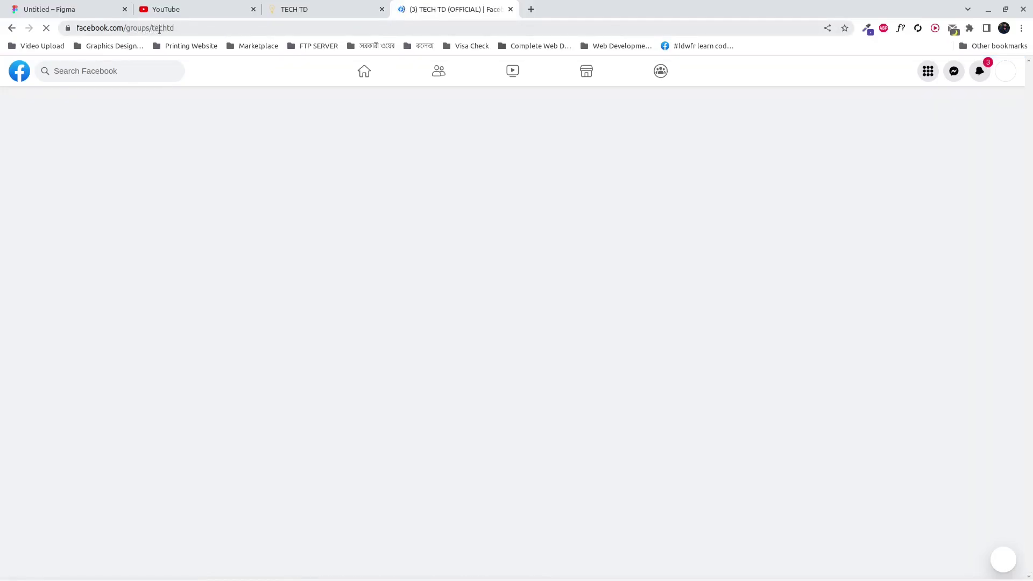
pyautogui.click(198, 32)
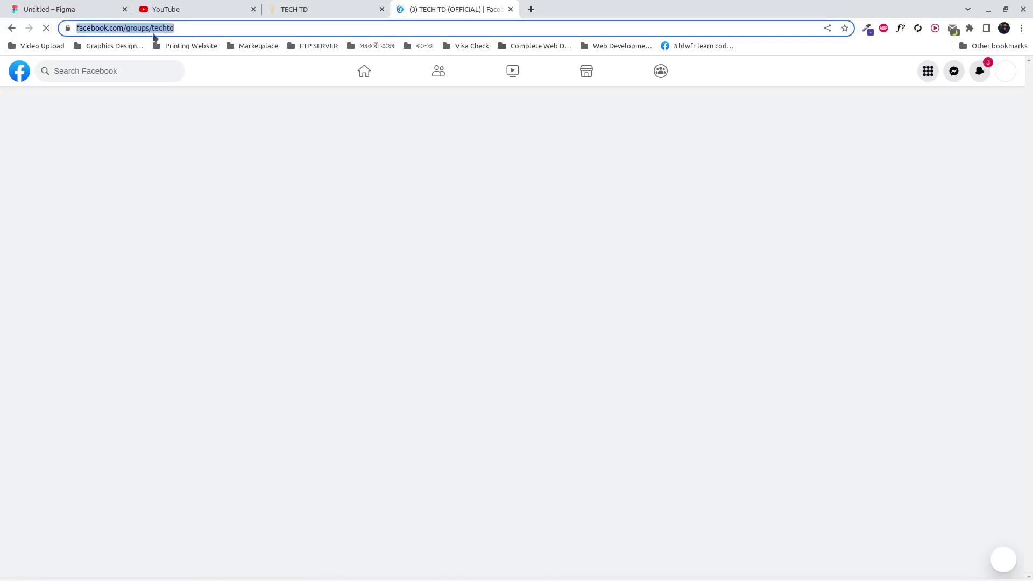
pyautogui.click(183, 27)
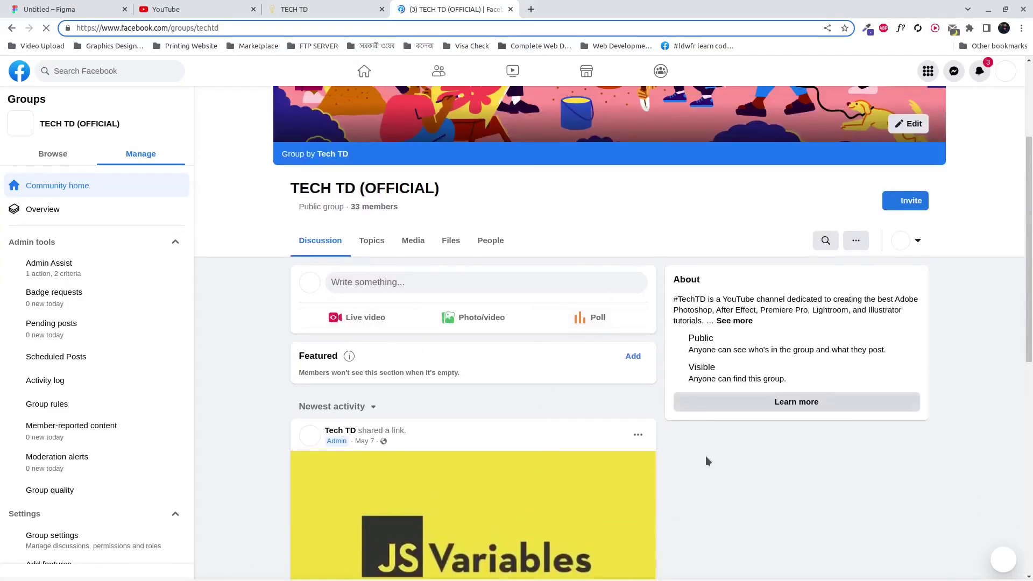
# Scroll through the group page, then return to the Figma tab
pyautogui.scroll(-1, 784, 464)
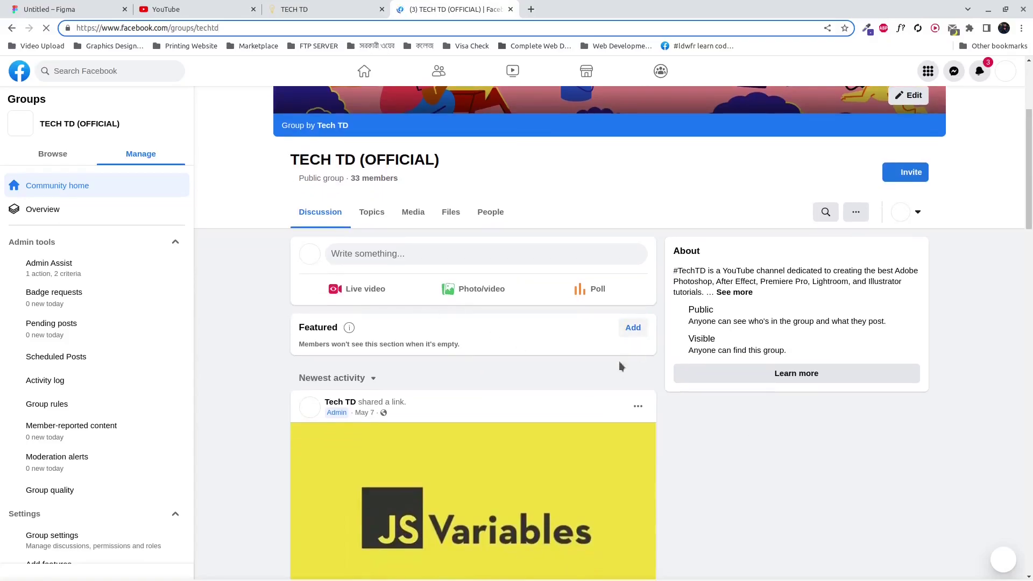
pyautogui.scroll(-2, 527, 327)
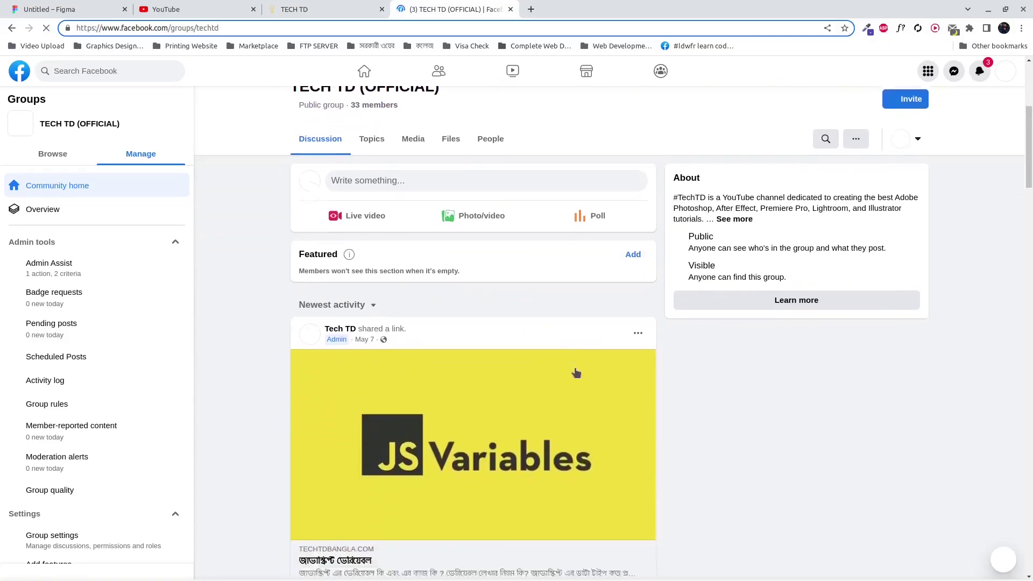
pyautogui.scroll(-3, 711, 389)
pyautogui.scroll(-3, 715, 392)
pyautogui.scroll(4, 712, 386)
pyautogui.scroll(4, 712, 386)
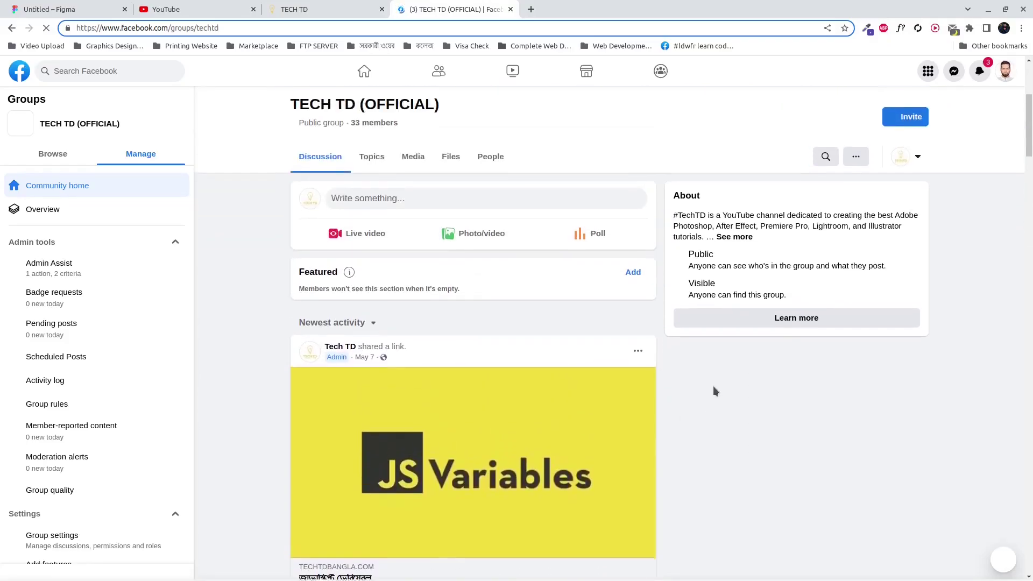
pyautogui.scroll(3, 712, 386)
pyautogui.click(81, 8)
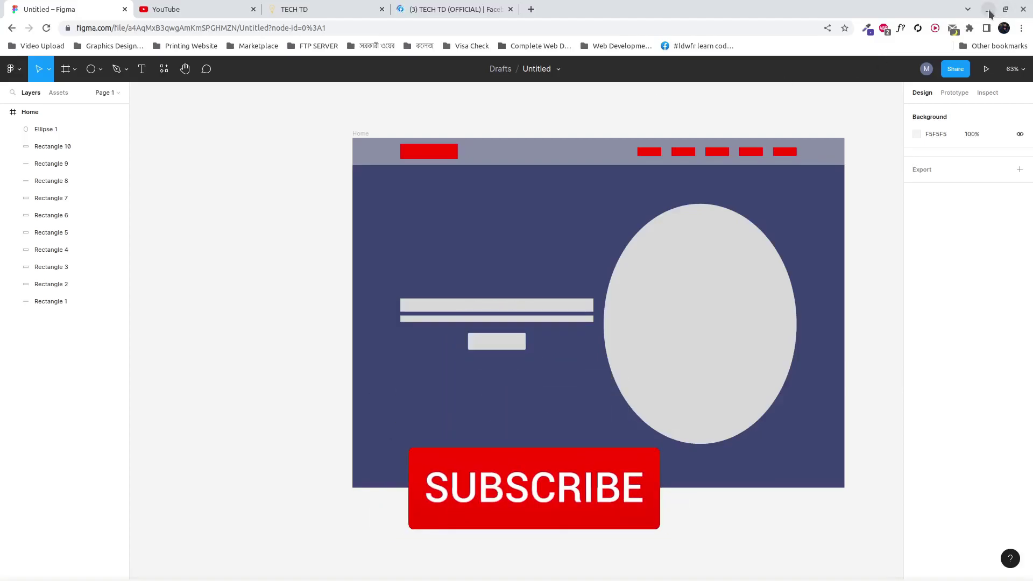
# Minimize the Chrome window holding the Figma wireframe
pyautogui.click(989, 11)
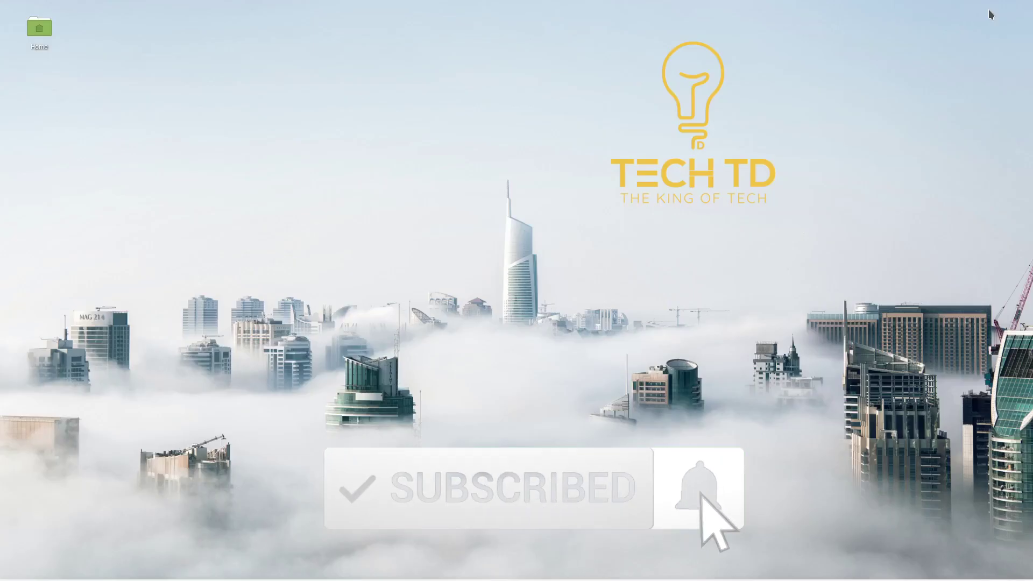